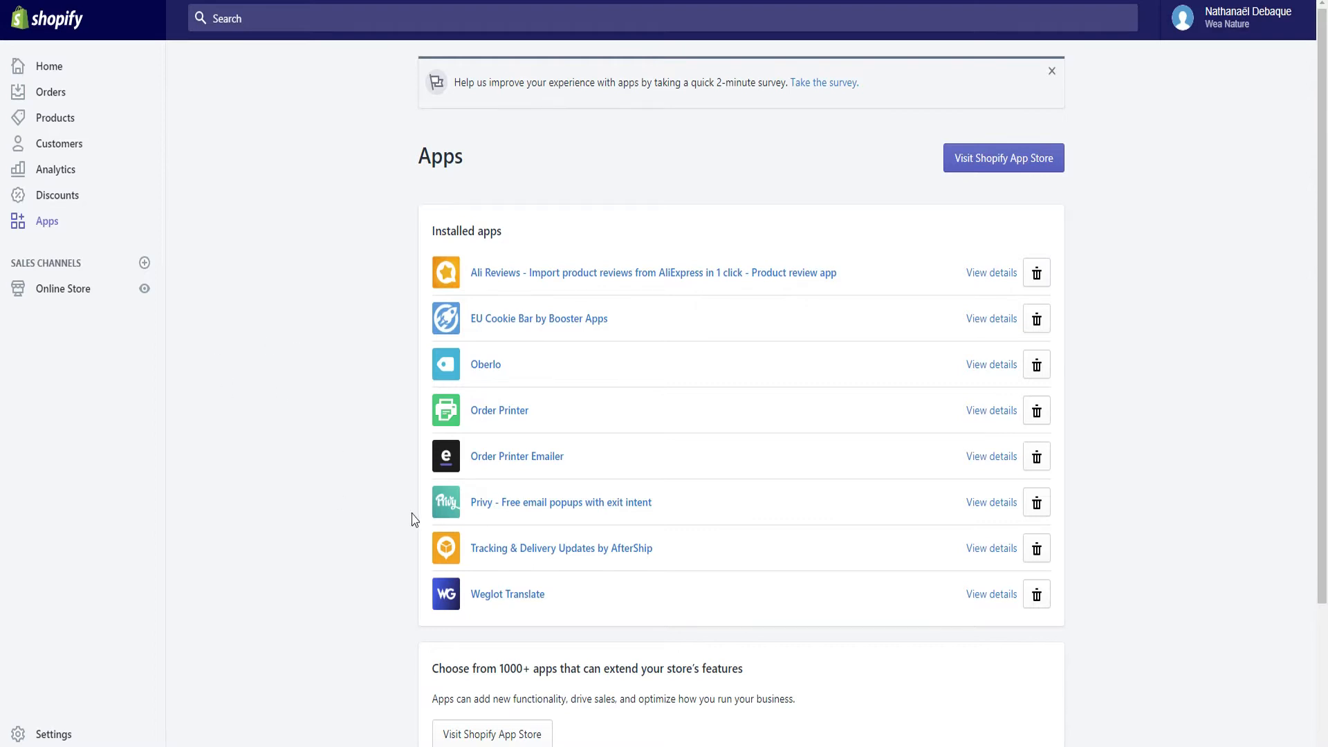
# - Read through the Shopify plugin's features and installation instructions on the SendinBlue help page
pyautogui.scroll(-2, 332, 449)
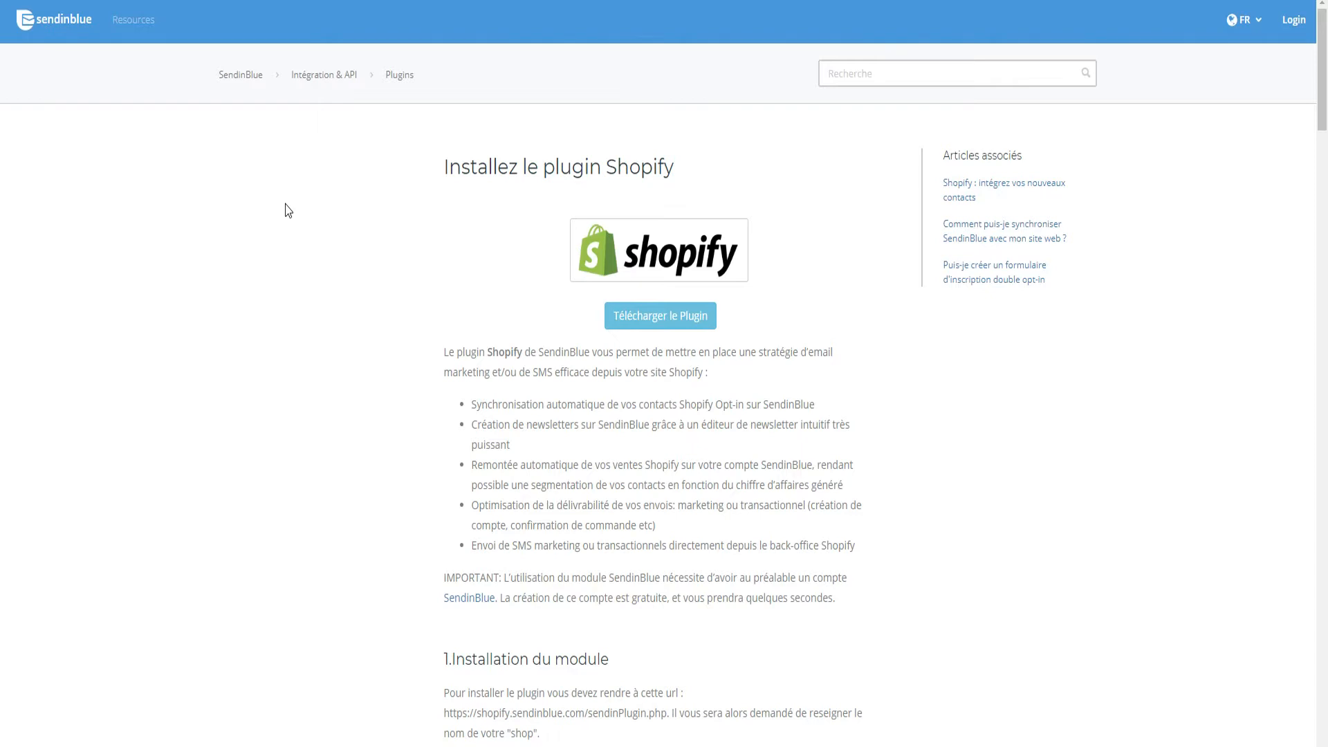
pyautogui.scroll(-4, 509, 261)
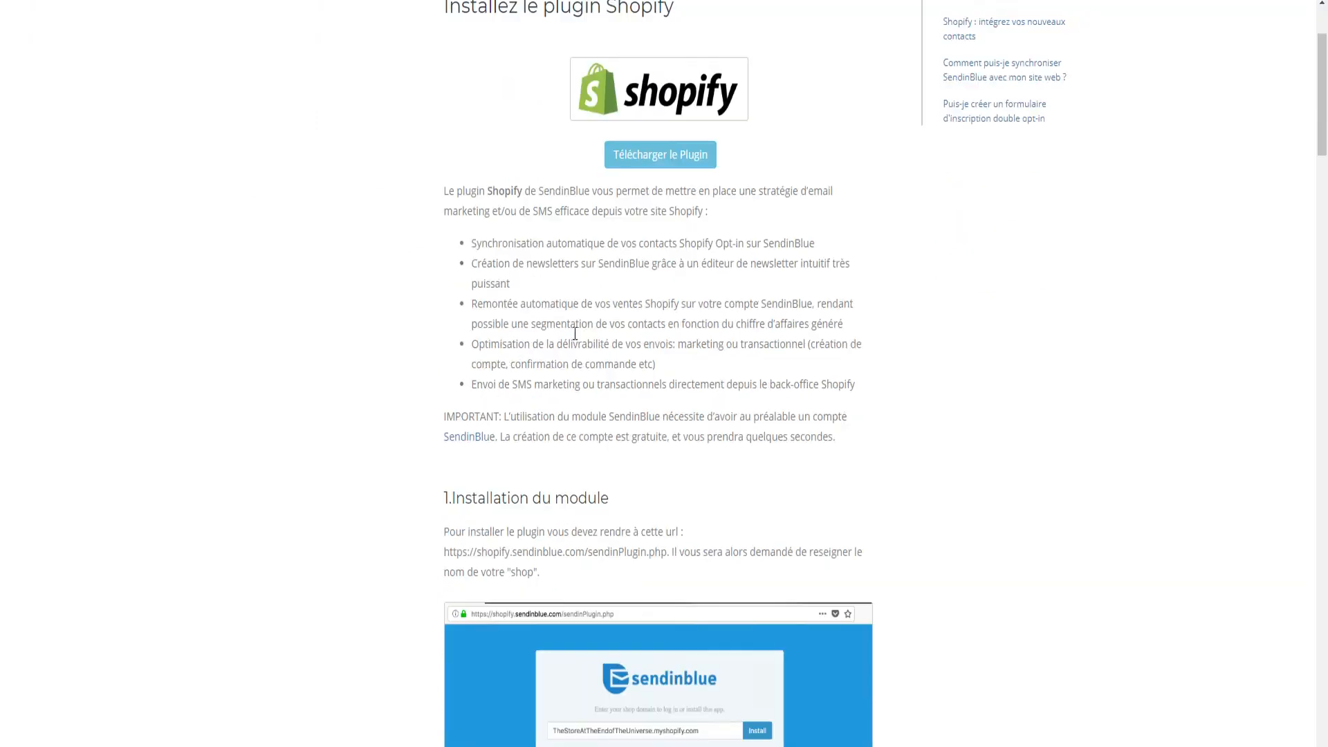
pyautogui.scroll(-4, 531, 291)
pyautogui.scroll(5, 543, 304)
pyautogui.scroll(-9, 415, 289)
pyautogui.scroll(3, 415, 312)
pyautogui.scroll(-4, 408, 284)
pyautogui.scroll(9, 415, 304)
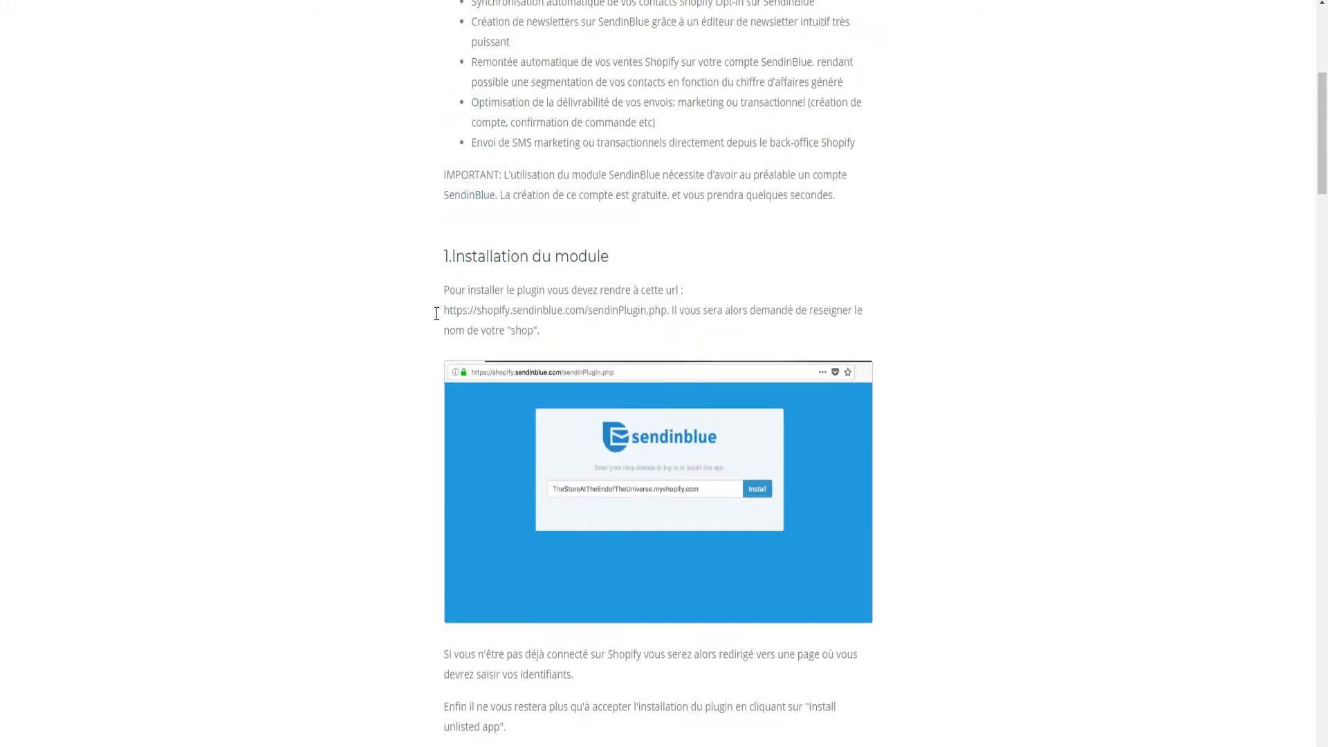
pyautogui.scroll(3, 391, 294)
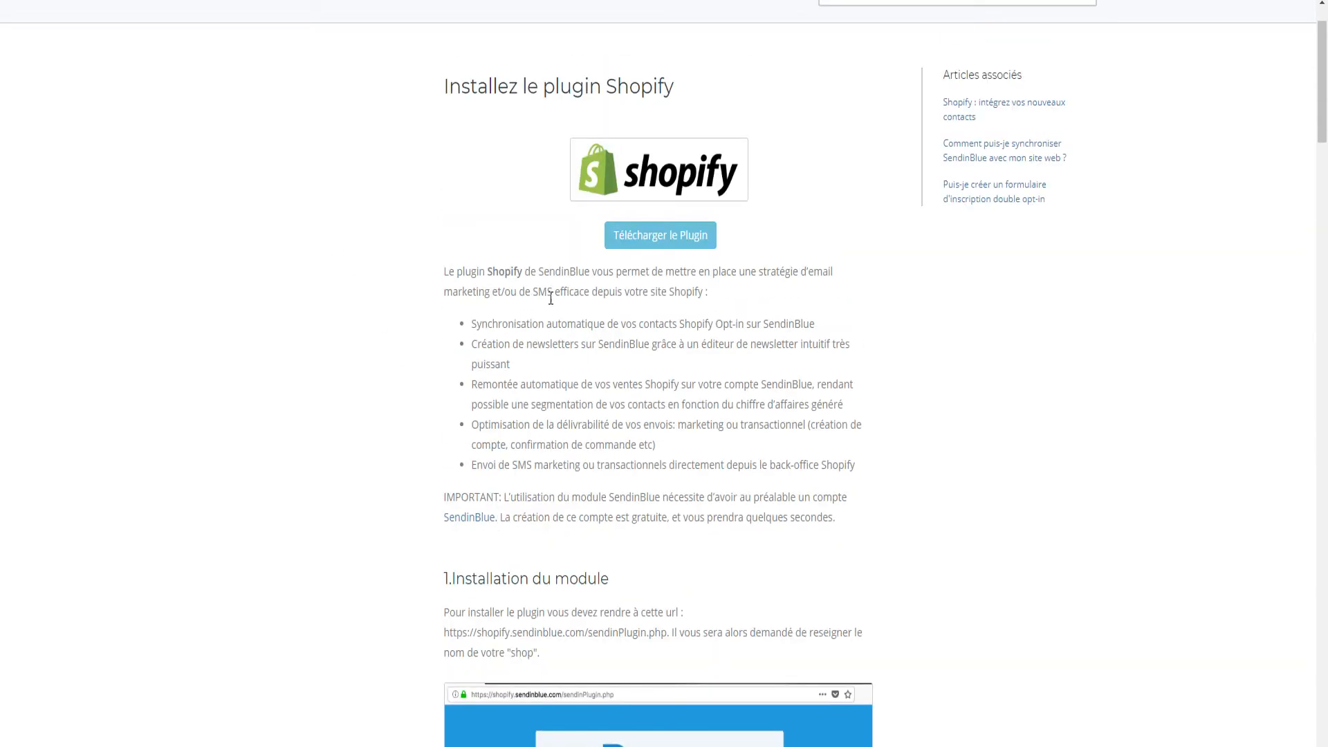
# - Install the SendinBlue plugin for the shop domain wea-nature.myshopify.com, accepting it as an unlisted app
pyautogui.click(657, 237)
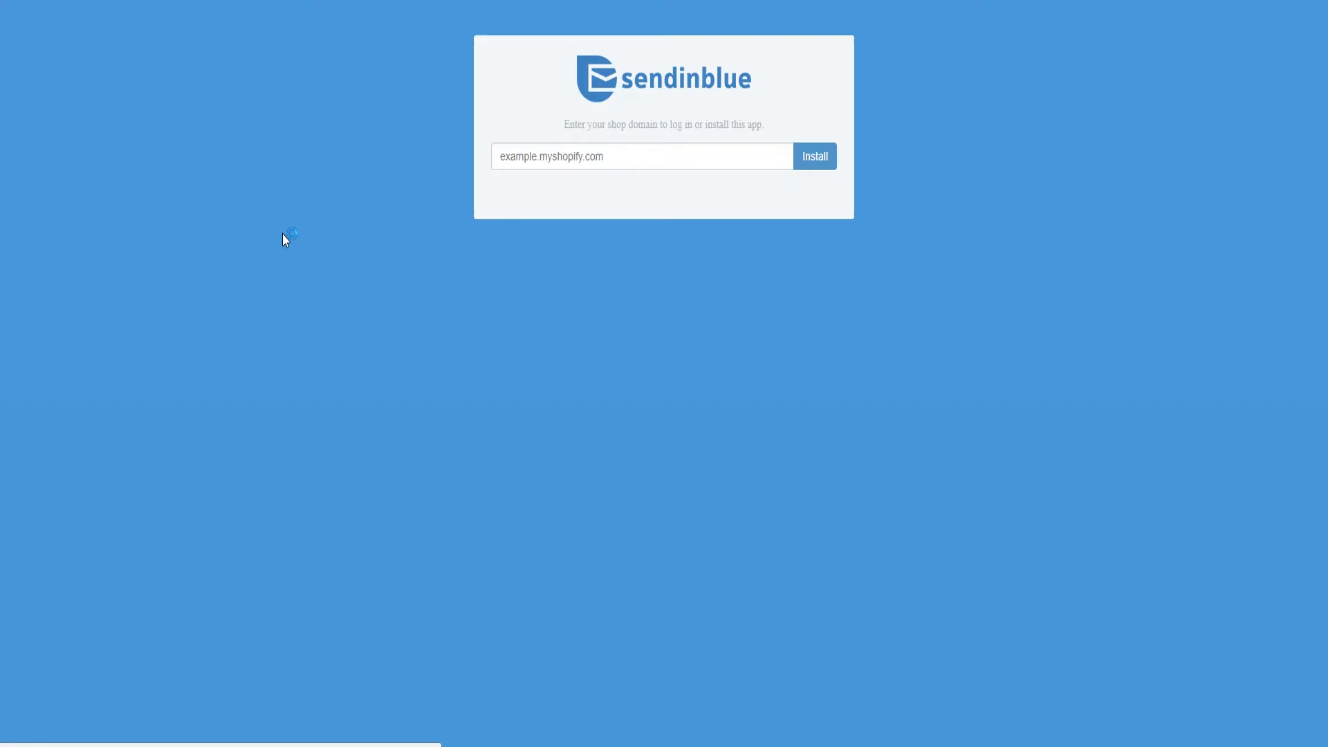
pyautogui.click(536, 157)
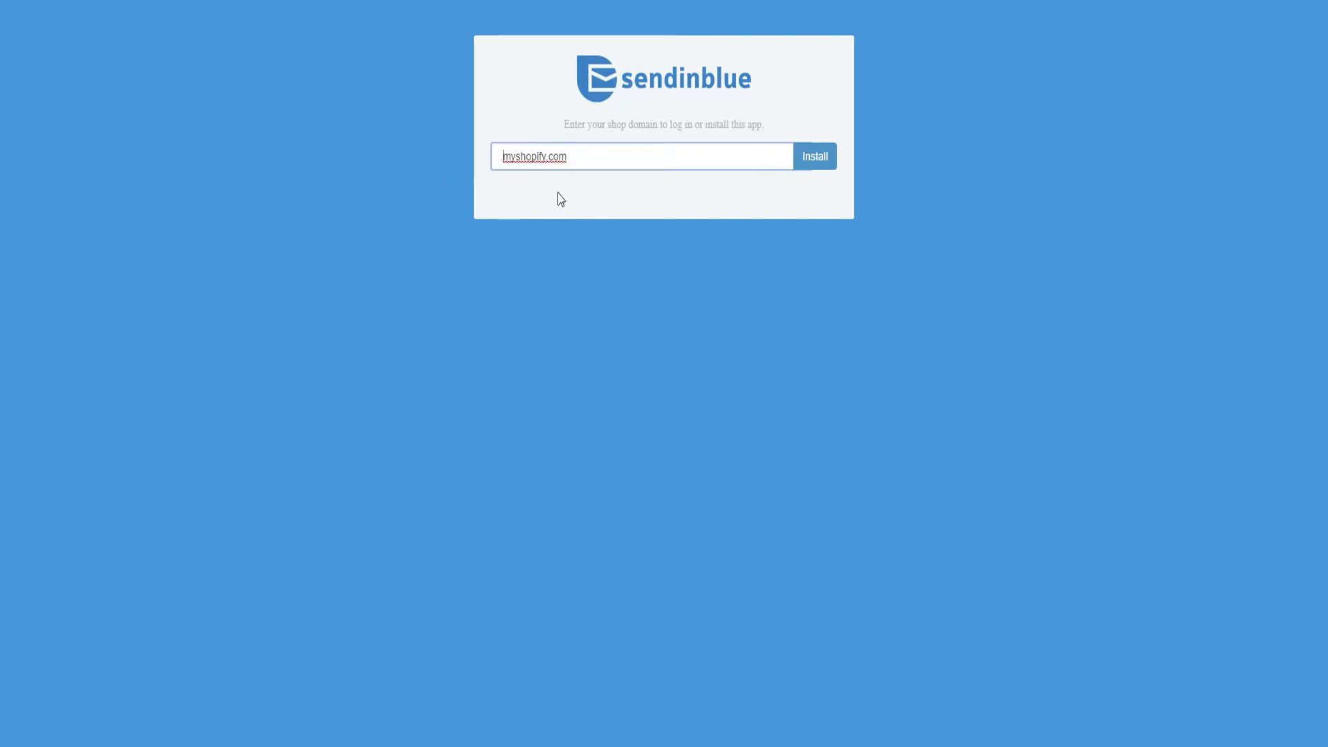
pyautogui.write('weza')
pyautogui.press('BackSpace')
pyautogui.press('BackSpace')
pyautogui.press('BackSpace')
pyautogui.press('BackSpace')
pyautogui.write('wea-nature')
pyautogui.moveTo(632, 159); pyautogui.dragTo(497, 162)
pyautogui.click(562, 159)
pyautogui.doubleClick(603, 162)
pyautogui.click(642, 160)
pyautogui.write('wea-nature.')
pyautogui.click(827, 161)
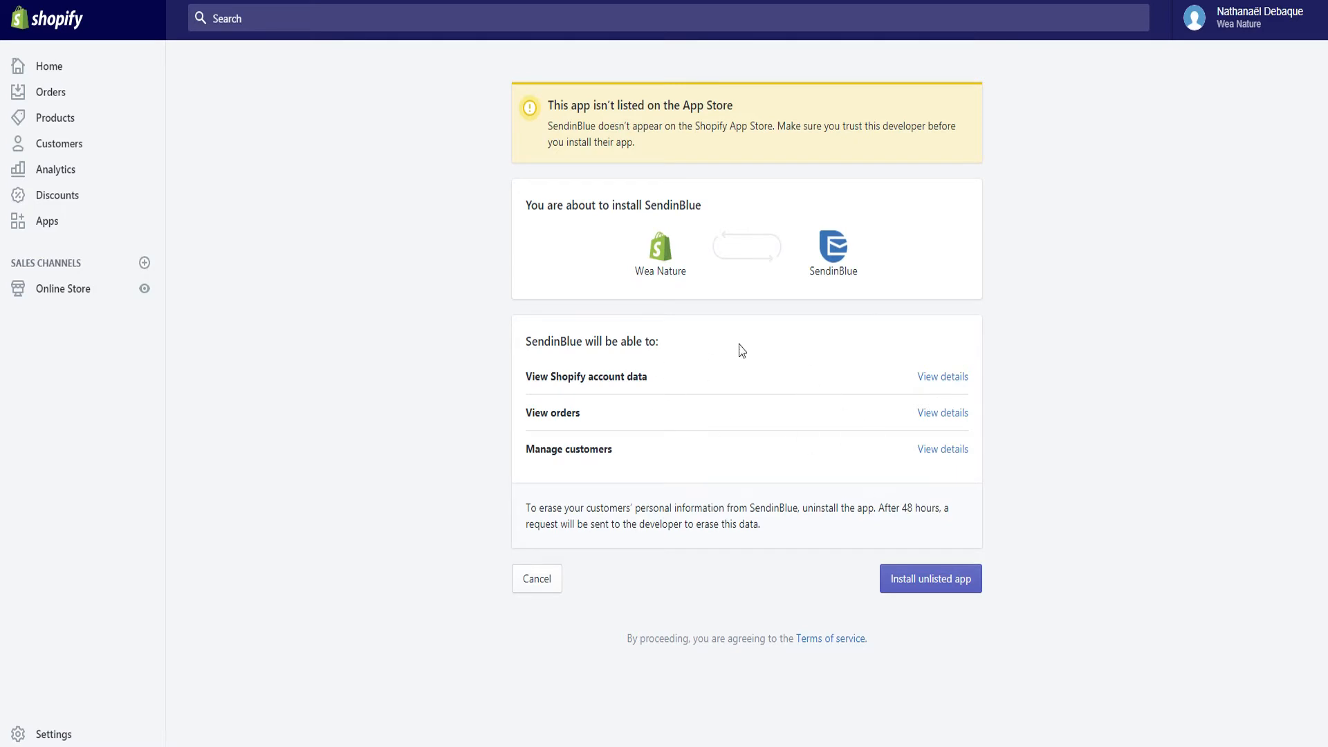
pyautogui.click(922, 579)
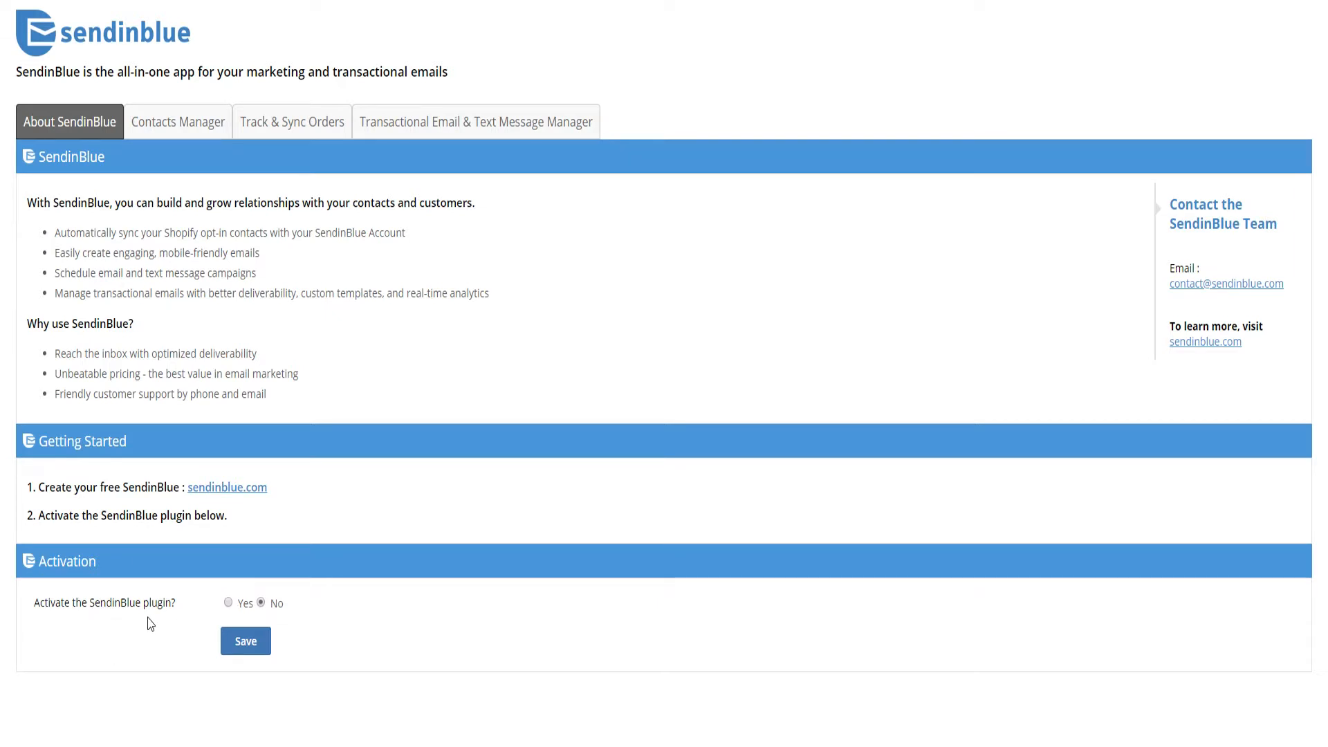
# - Set the SendinBlue plugin's activation to Yes and copy the v2 API key from the SendinBlue account's API key management
pyautogui.click(228, 603)
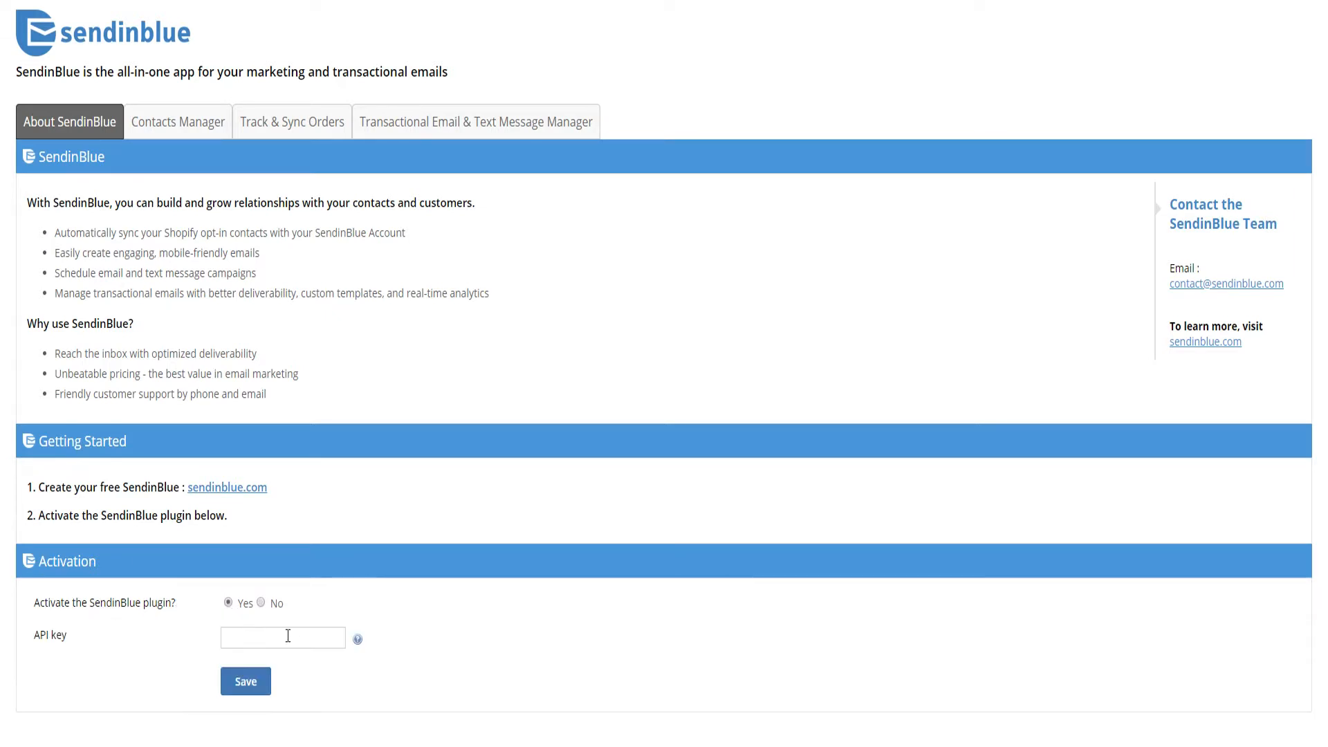
pyautogui.click(308, 642)
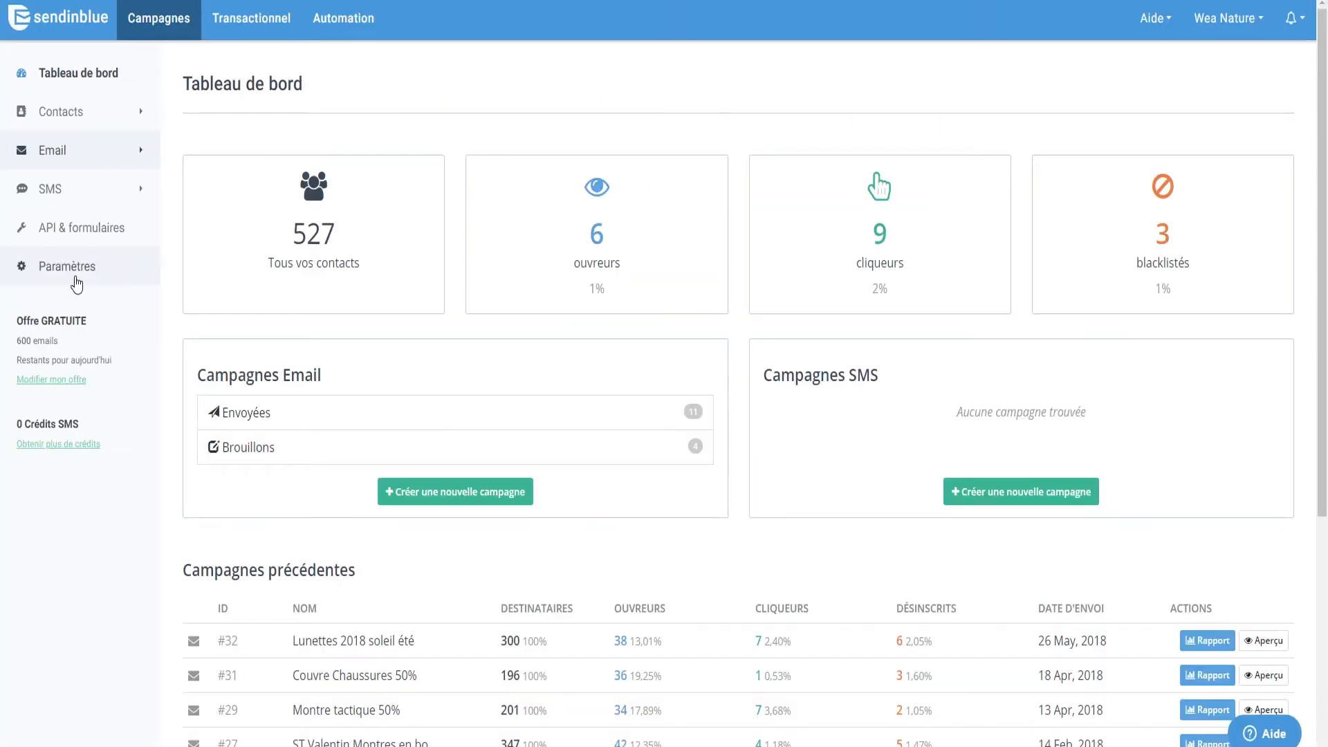
pyautogui.click(72, 269)
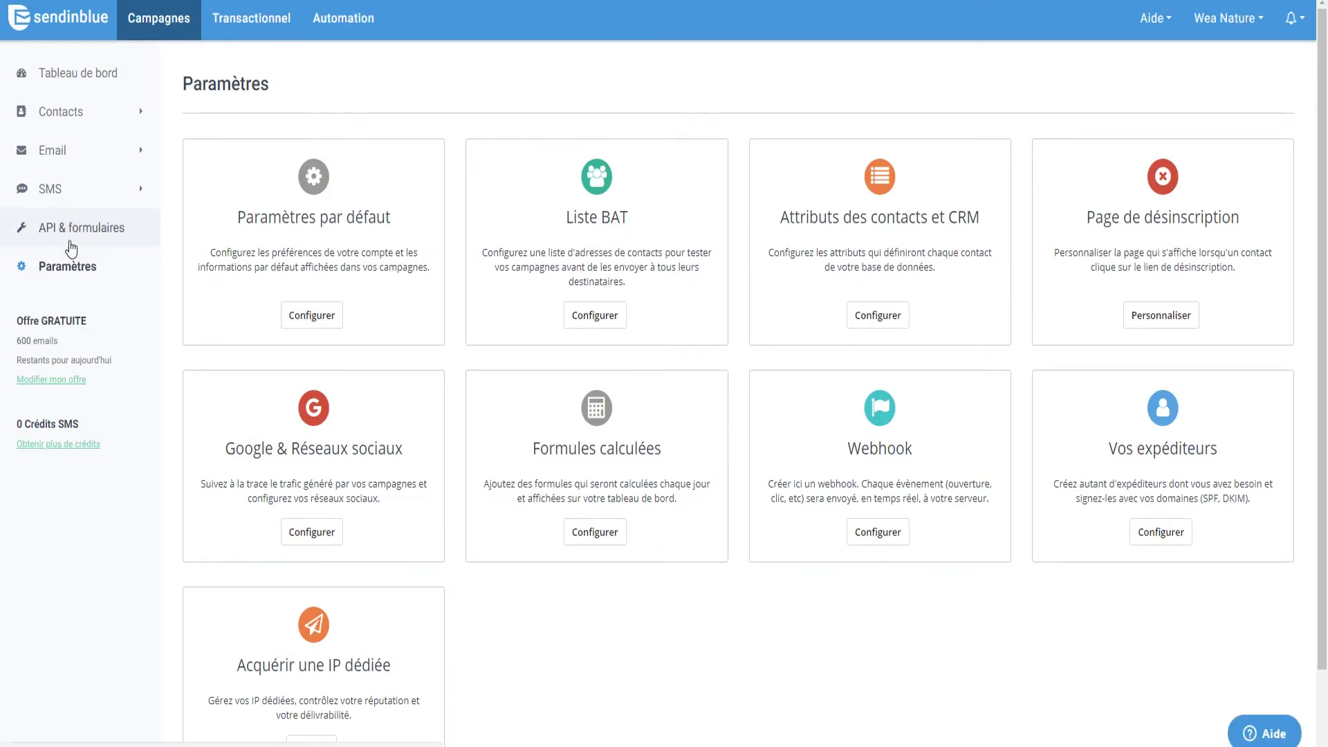
pyautogui.click(55, 236)
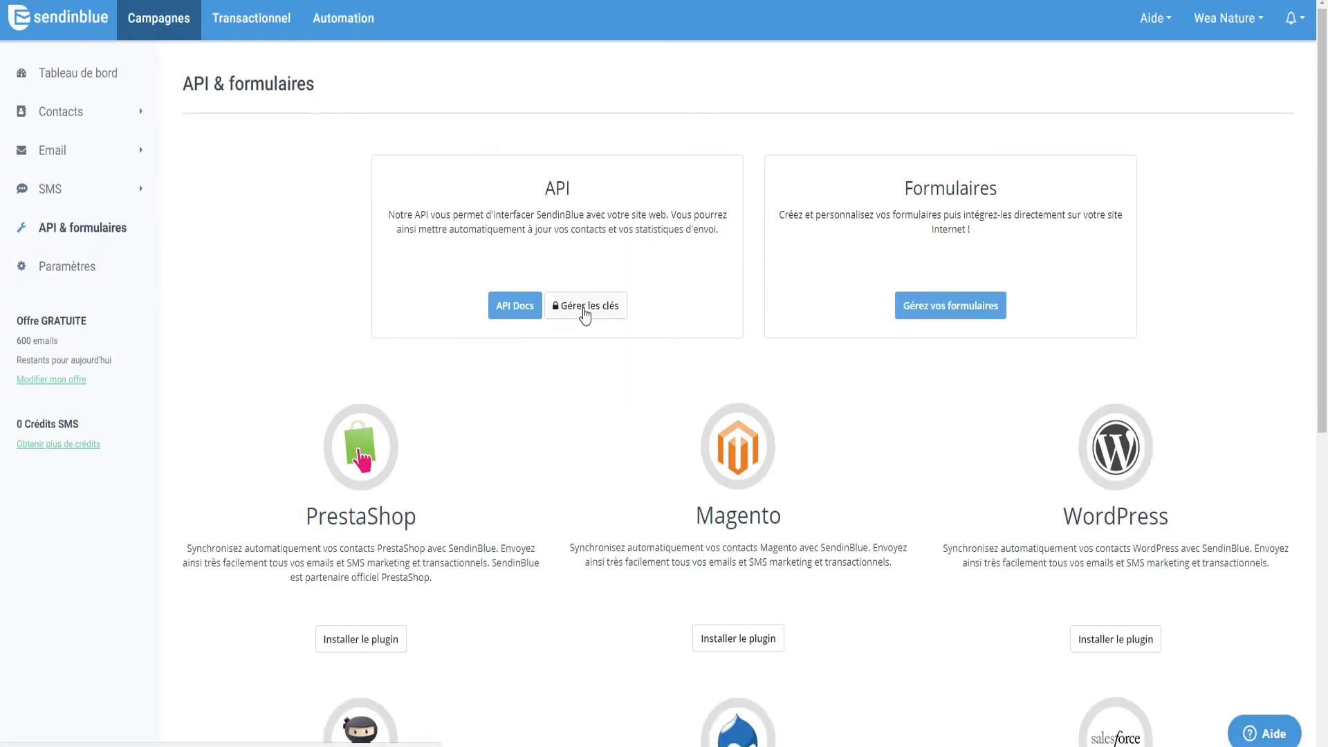
pyautogui.click(585, 306)
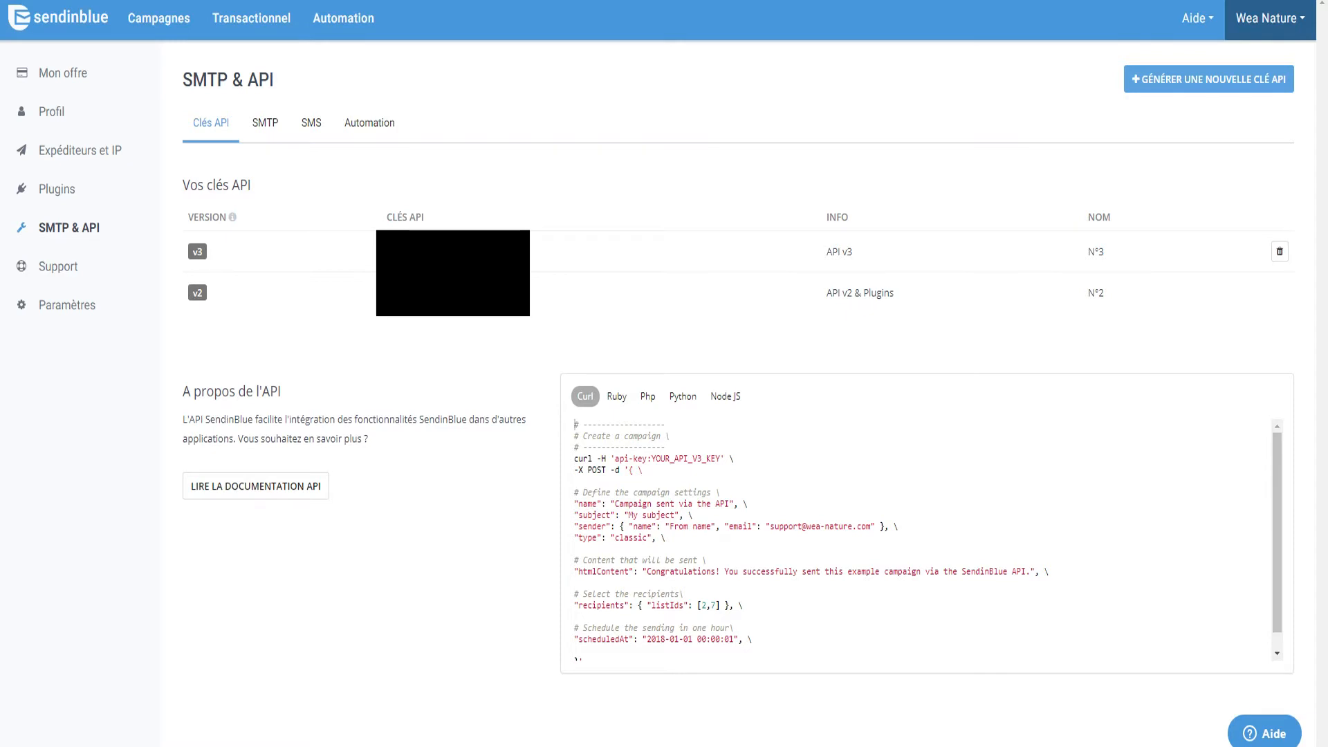
pyautogui.rightClick(466, 294)
pyautogui.click(505, 317)
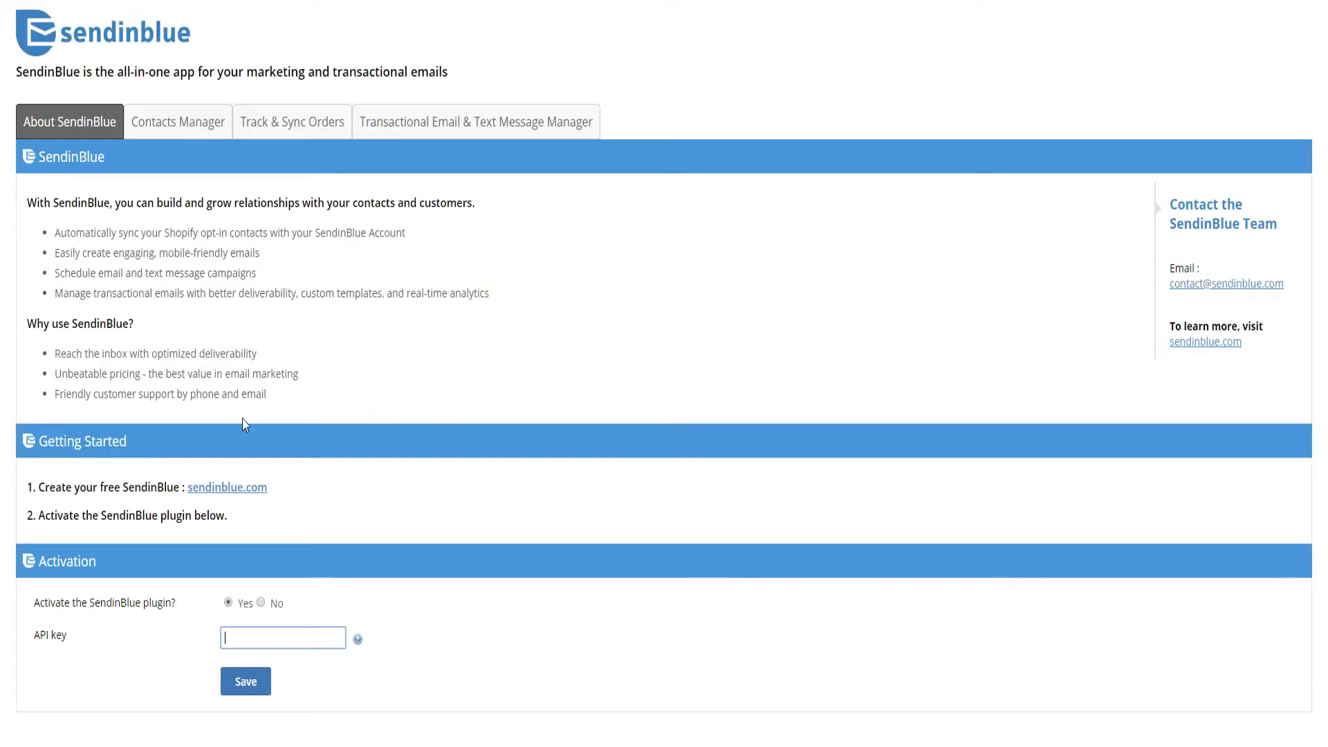
# - Paste the API key into the plugin's activation settings and save the configuration
pyautogui.rightClick(240, 633)
pyautogui.click(285, 525)
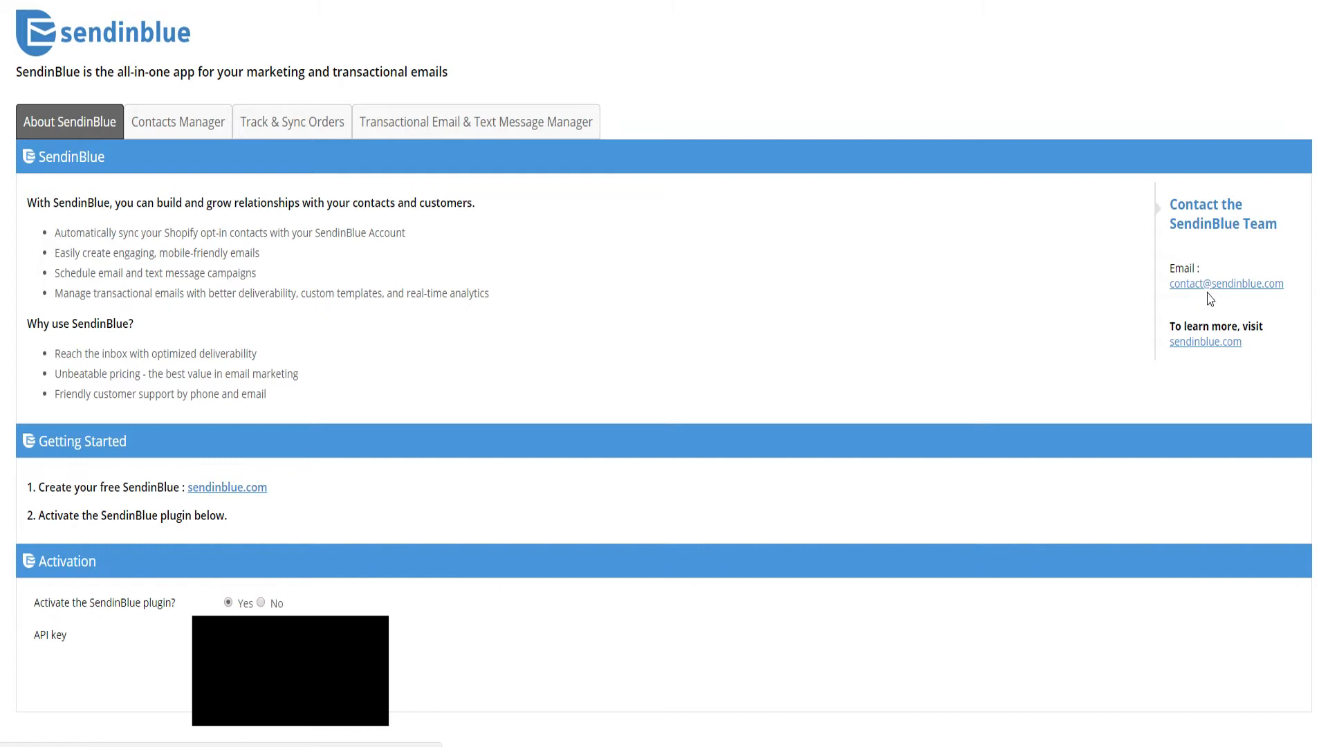
pyautogui.moveTo(1287, 291); pyautogui.dragTo(1169, 287)
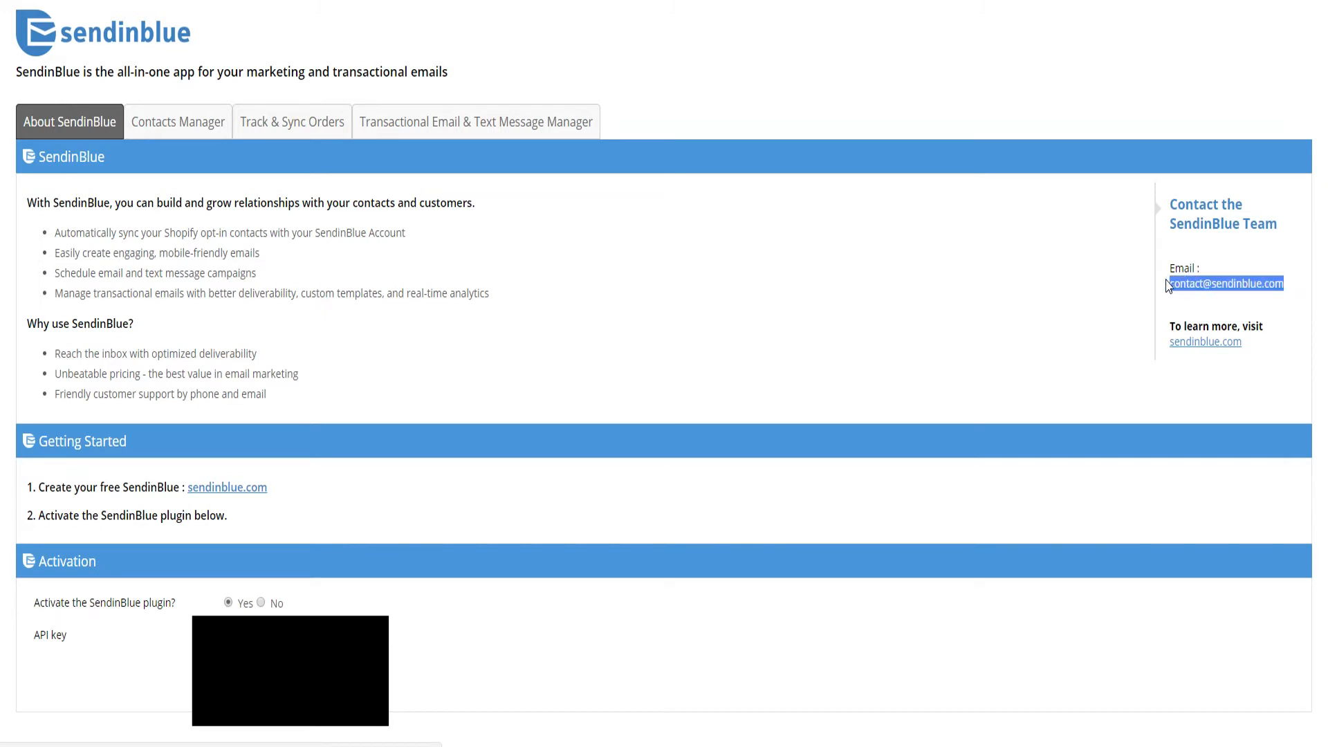
pyautogui.click(1251, 310)
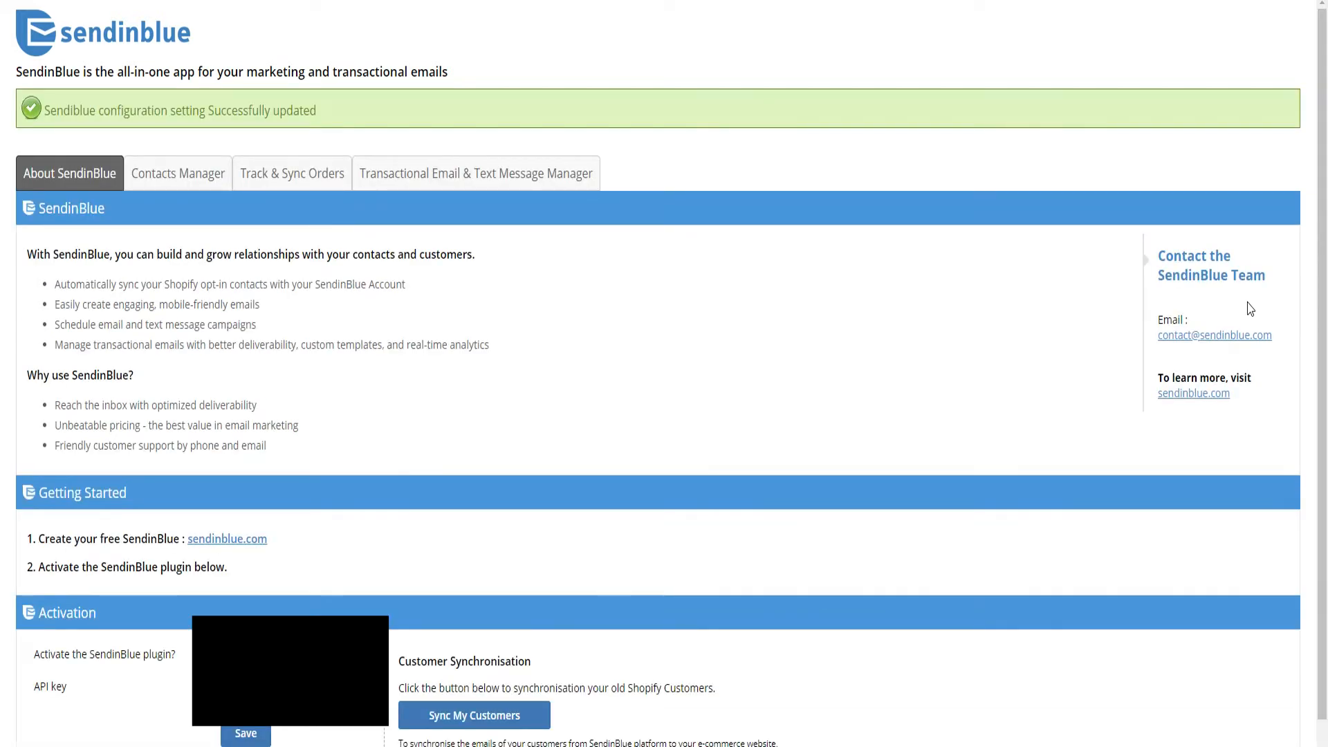
# - Examine the customer synchronisation options and the contact lists offered in the plugin's Contacts Manager, including the shopify list
pyautogui.scroll(-1, 450, 304)
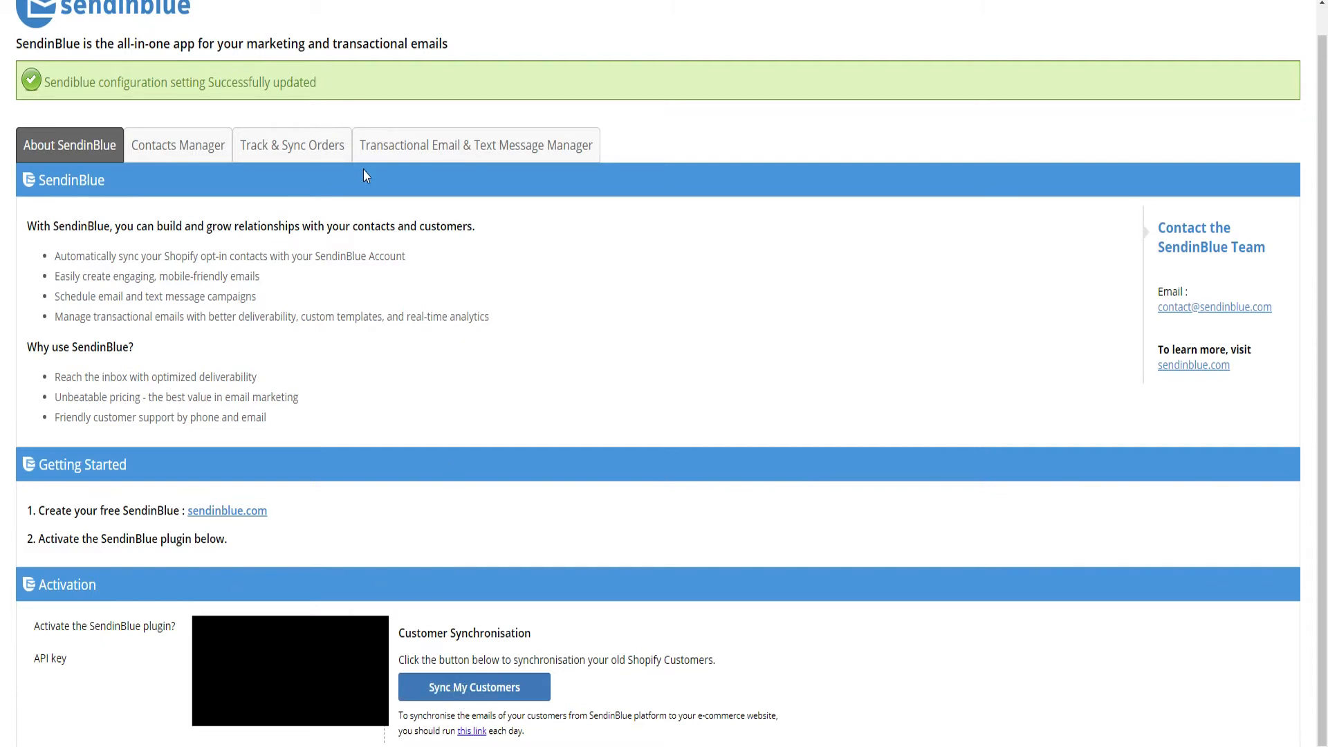
pyautogui.click(168, 146)
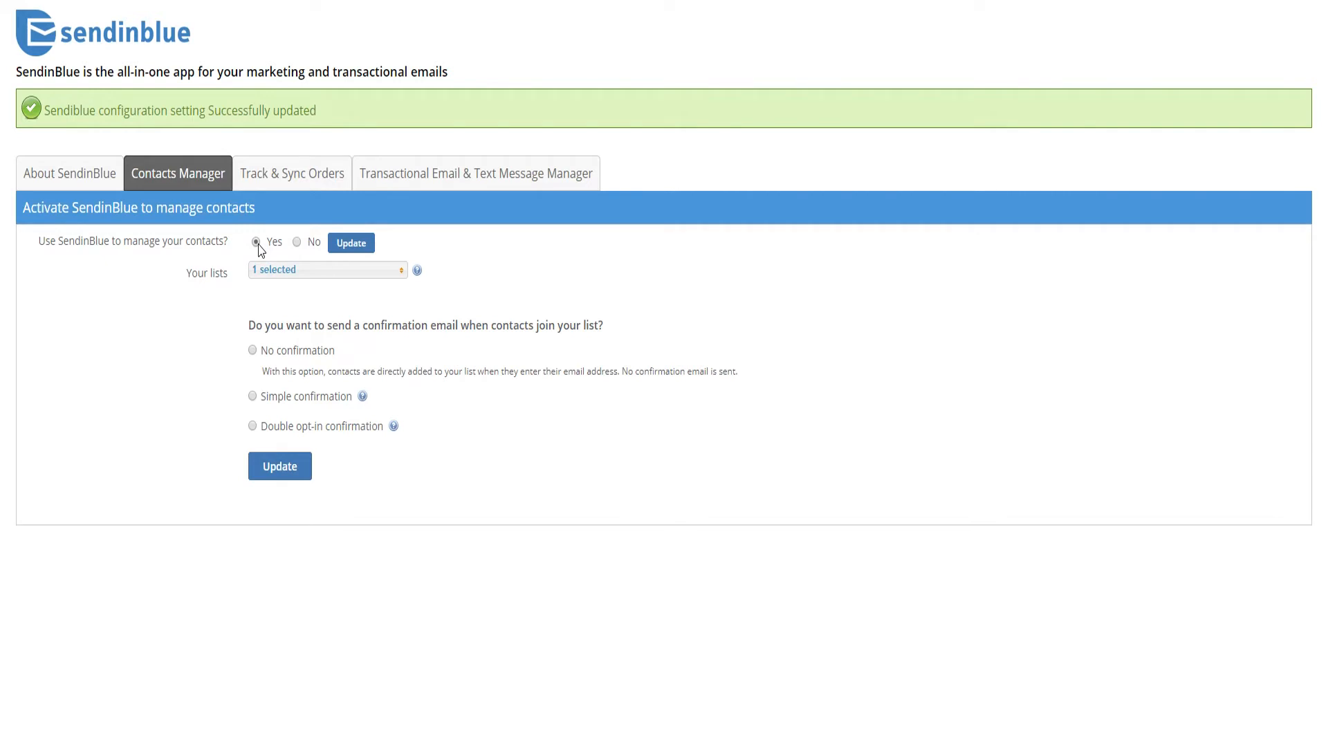
pyautogui.click(307, 276)
pyautogui.scroll(-5, 325, 354)
pyautogui.scroll(5, 346, 315)
pyautogui.scroll(-2, 298, 319)
pyautogui.scroll(2, 311, 339)
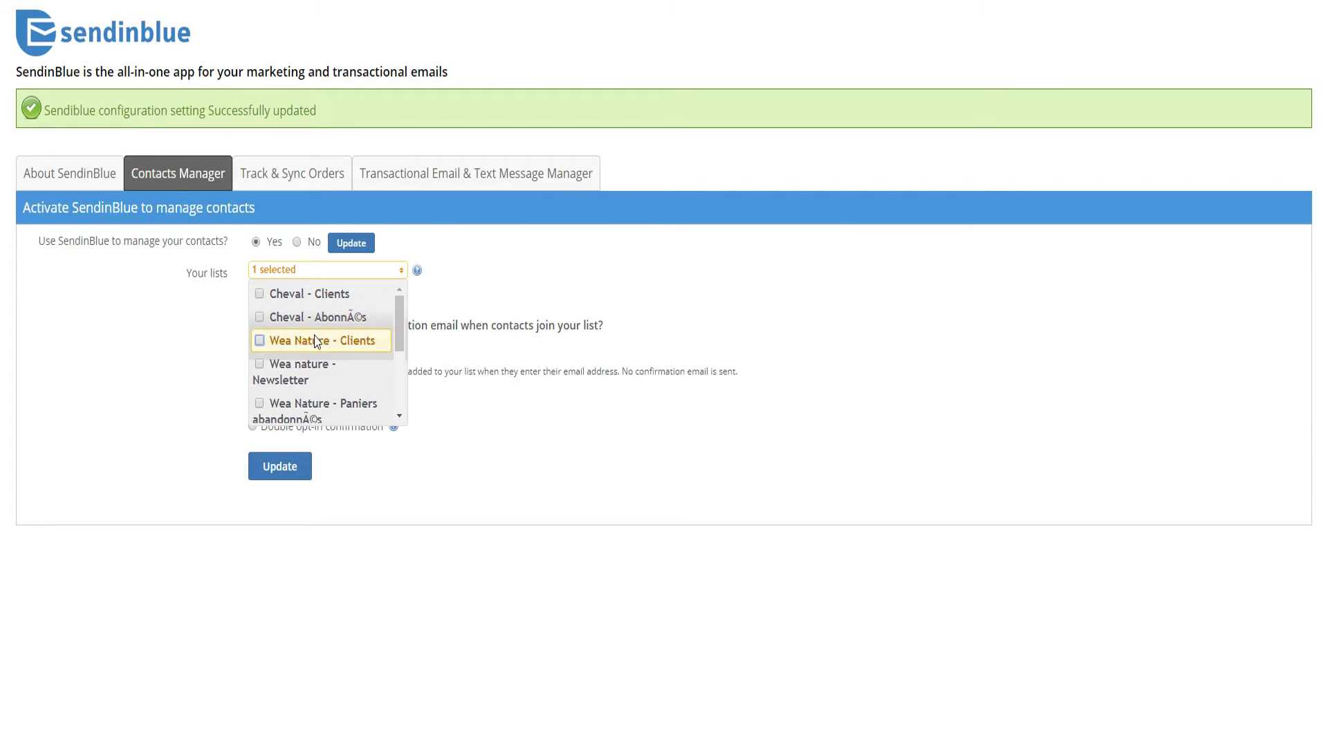
pyautogui.scroll(-5, 325, 345)
pyautogui.click(367, 277)
pyautogui.click(366, 277)
pyautogui.scroll(-5, 346, 332)
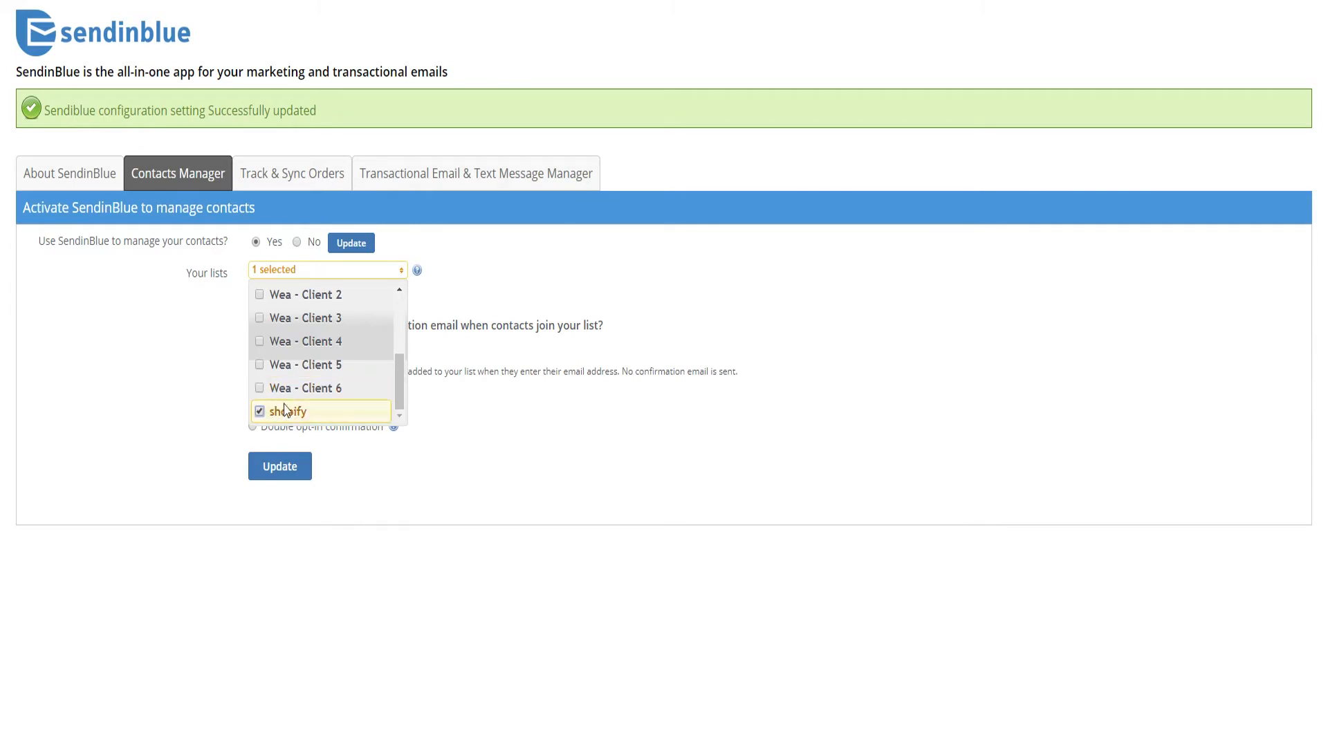
pyautogui.scroll(5, 325, 360)
pyautogui.scroll(-5, 328, 353)
pyautogui.click(487, 436)
# - Choose No confirmation for contacts joining the list and update the contact management settings
pyautogui.click(330, 273)
pyautogui.click(330, 273)
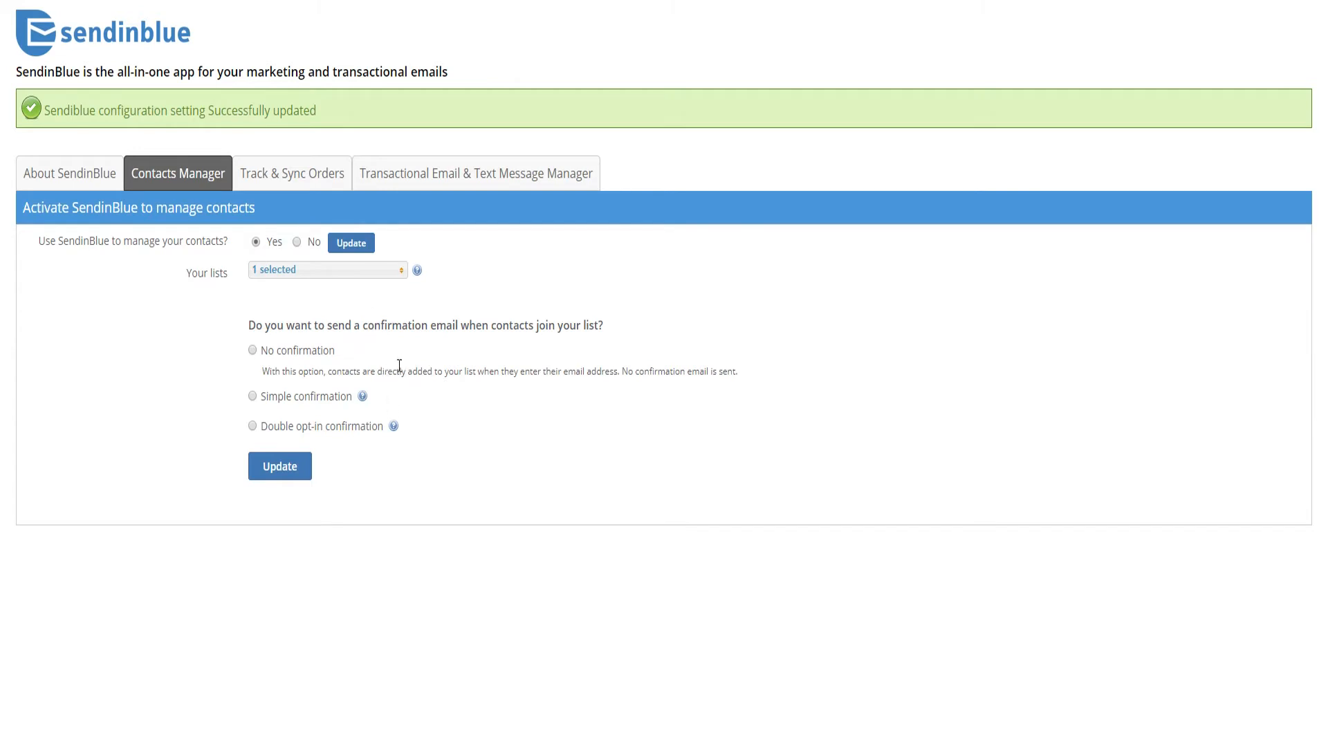
pyautogui.click(252, 350)
pyautogui.click(284, 466)
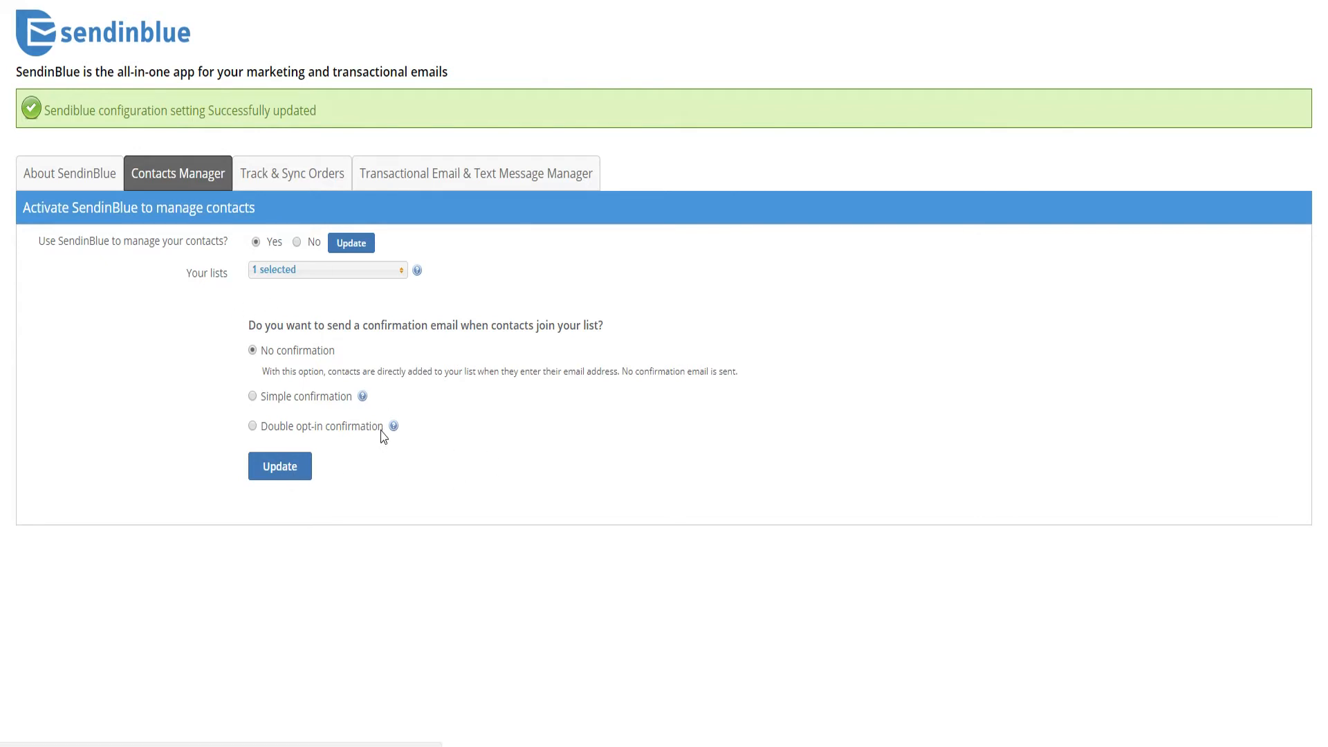
# - Enable installing the tracking code when an order is validated and update the order tracking settings
pyautogui.click(282, 177)
pyautogui.click(246, 242)
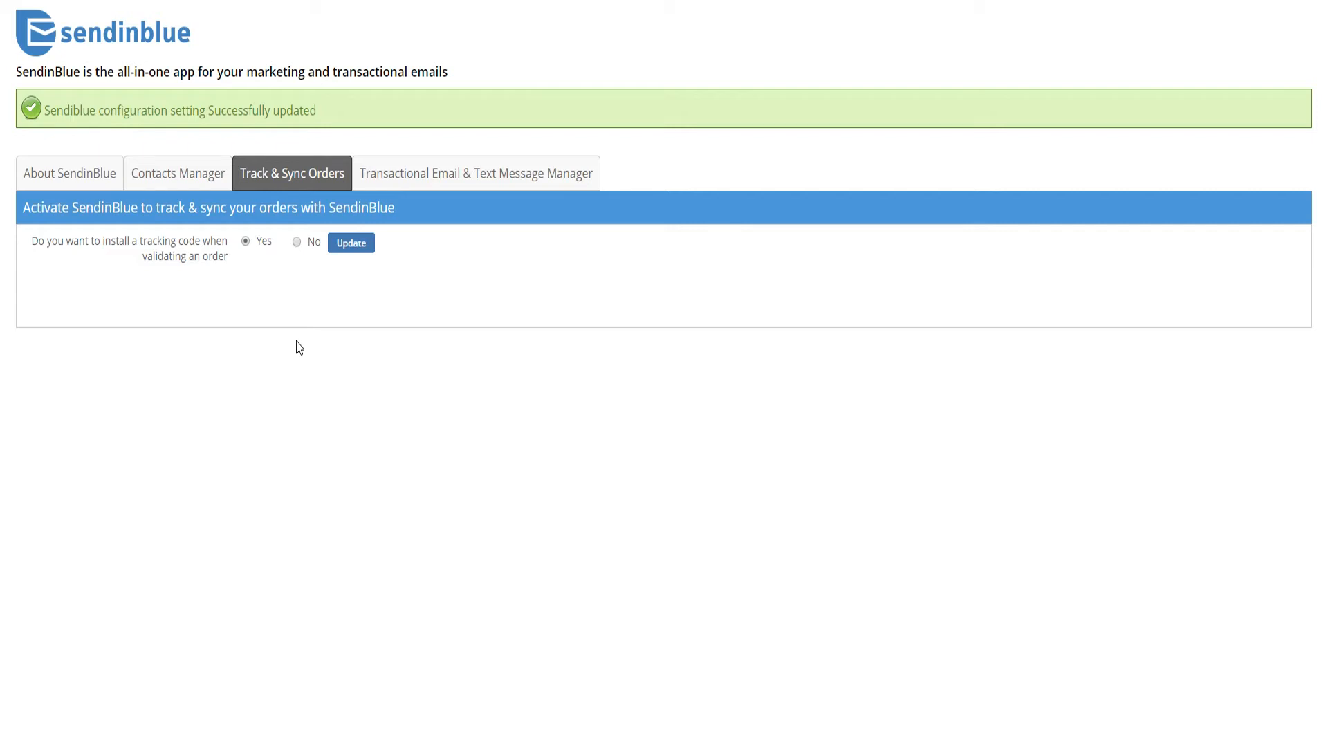
pyautogui.click(351, 246)
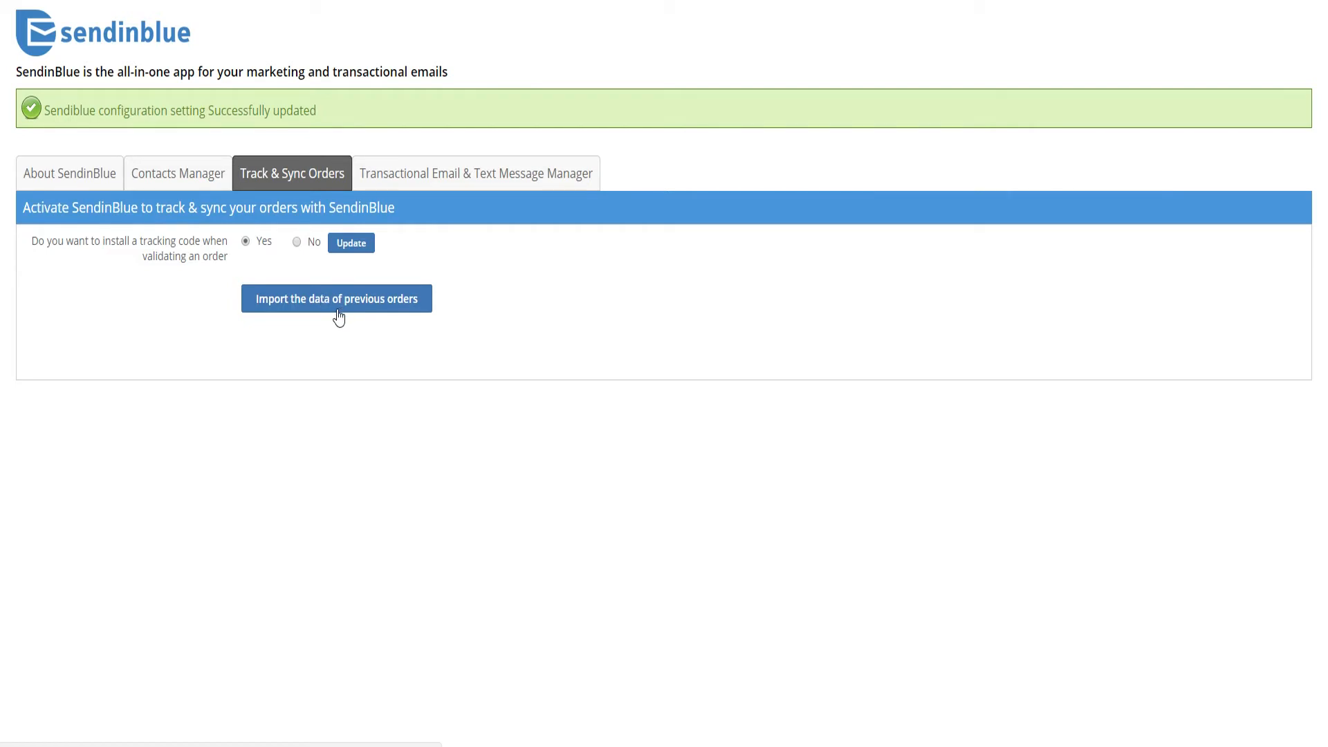
# - Activate SendinBlue SMTP for the shop's transactional emails and update the setting
pyautogui.click(430, 174)
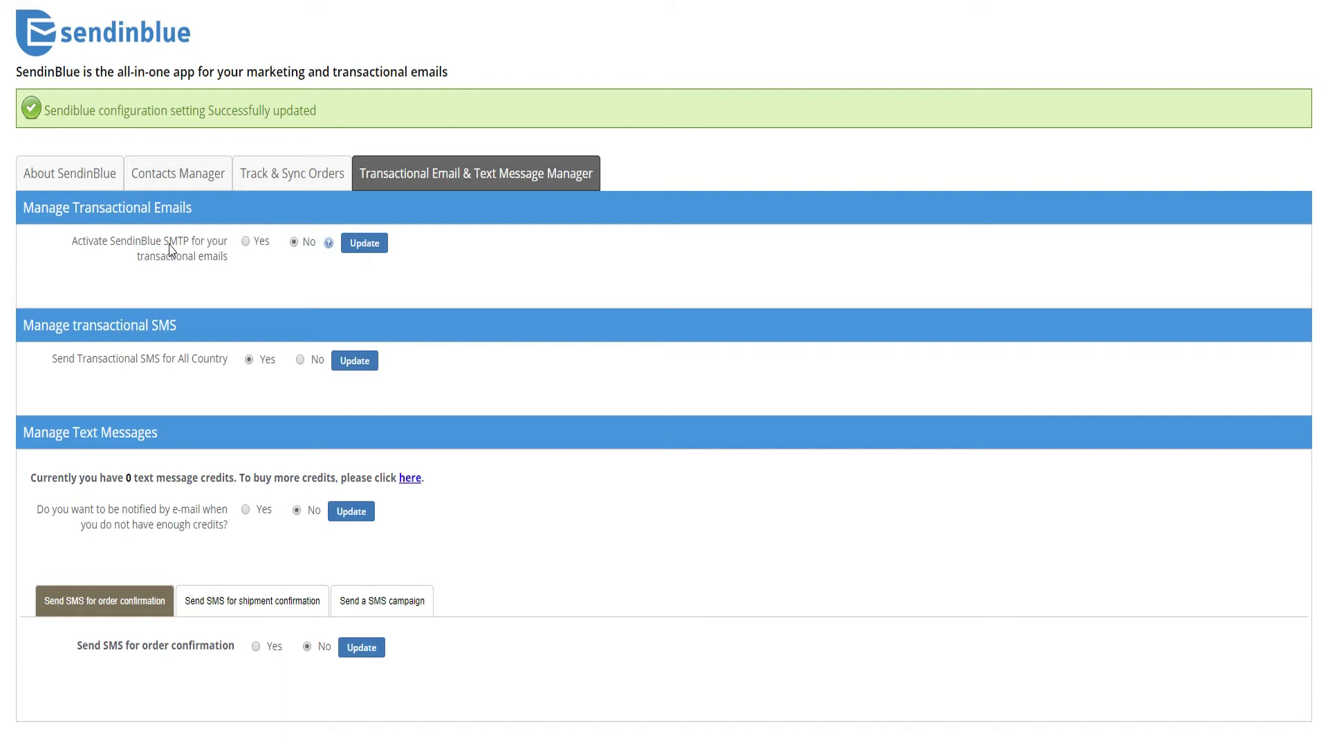
pyautogui.click(245, 242)
pyautogui.click(364, 252)
pyautogui.click(286, 289)
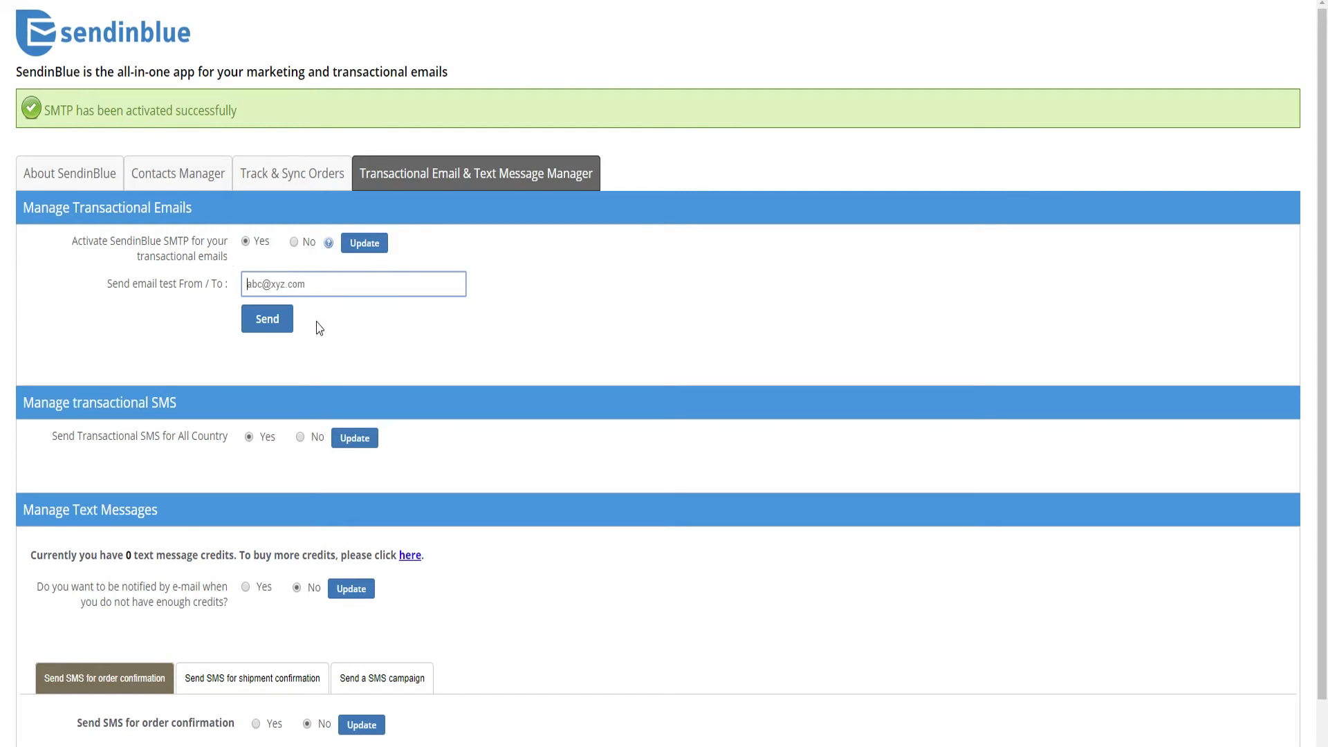
# - Review the text message options for order confirmation, shipment confirmation and SMS campaigns
pyautogui.scroll(-1, 336, 318)
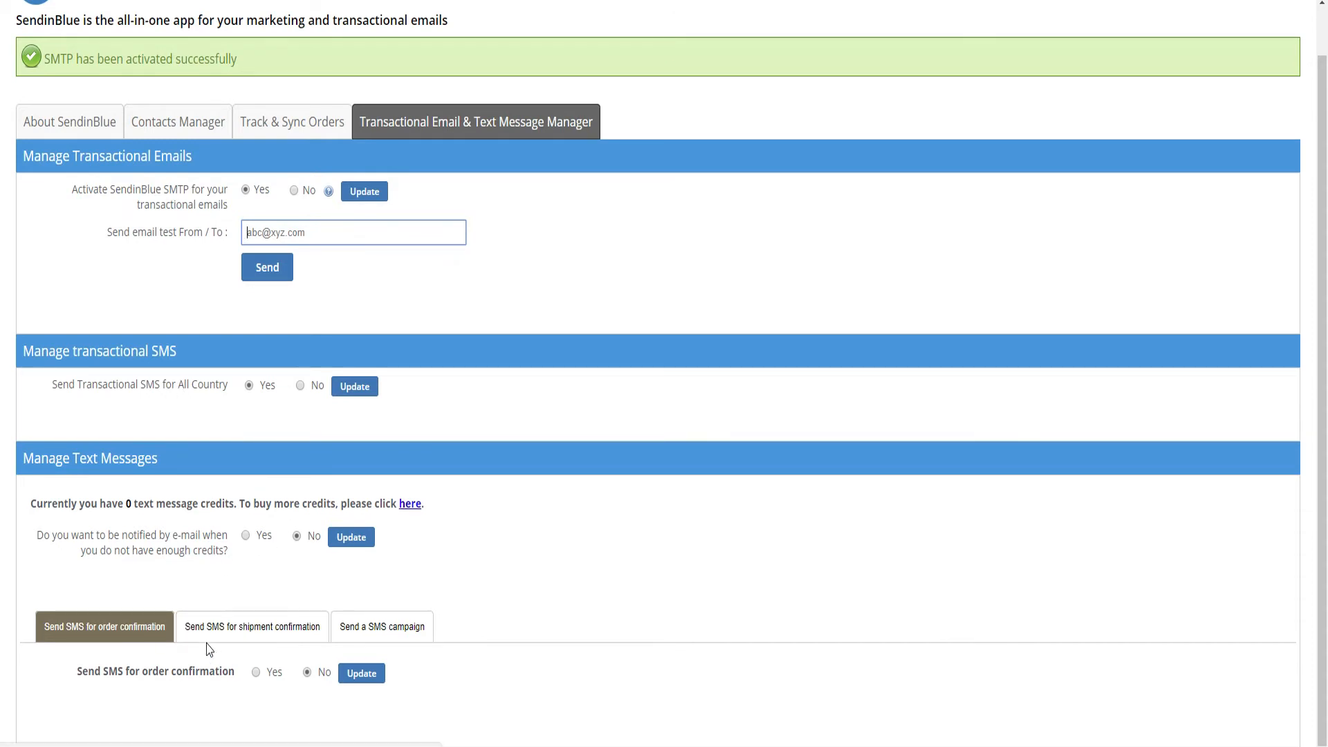
pyautogui.click(240, 635)
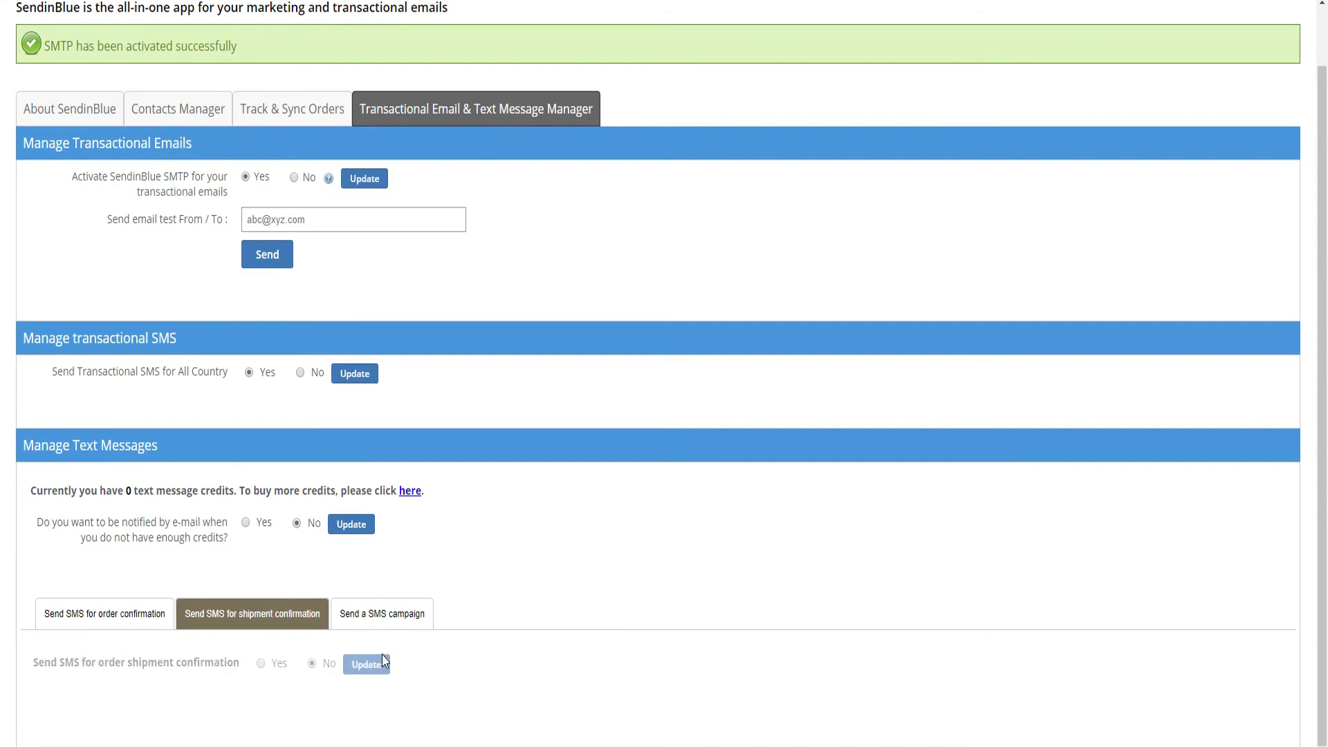
pyautogui.click(382, 616)
pyautogui.click(161, 631)
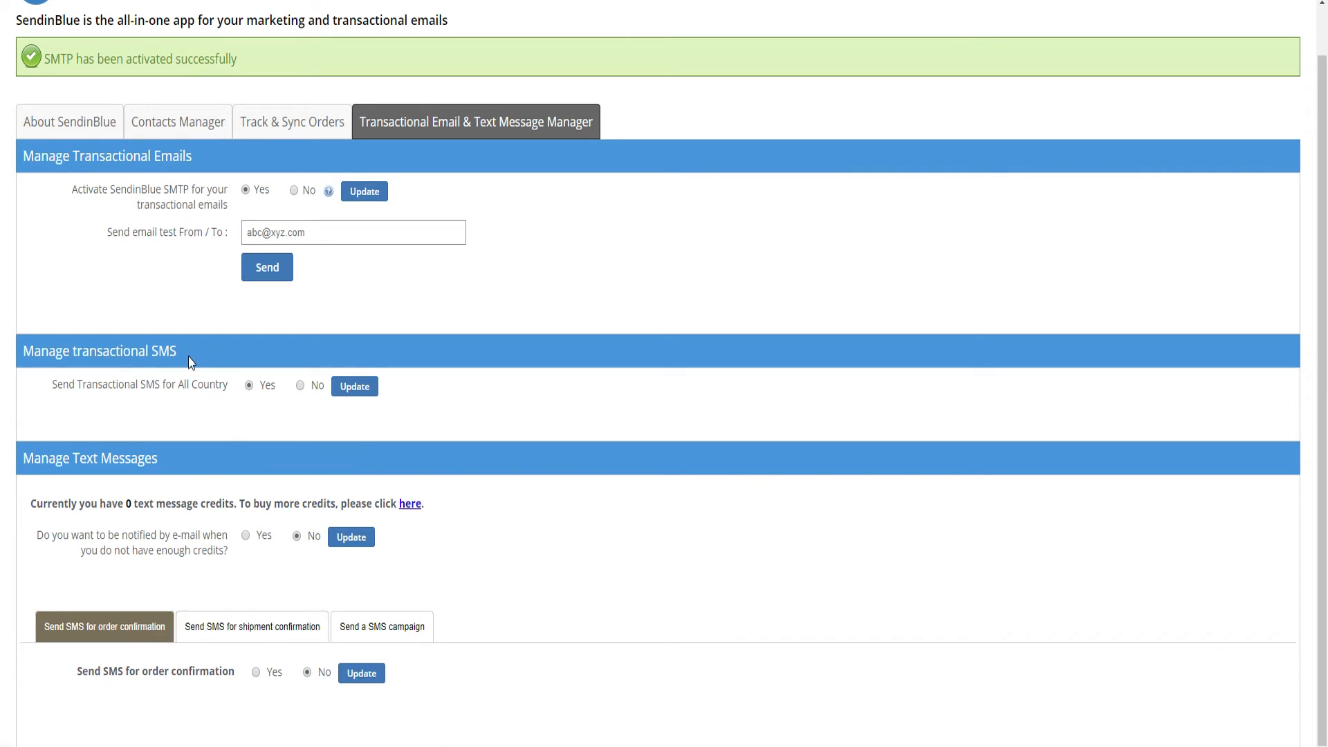
# - Check the plugin's contact list selection, and view the contact lists in the SendinBlue account
pyautogui.click(58, 122)
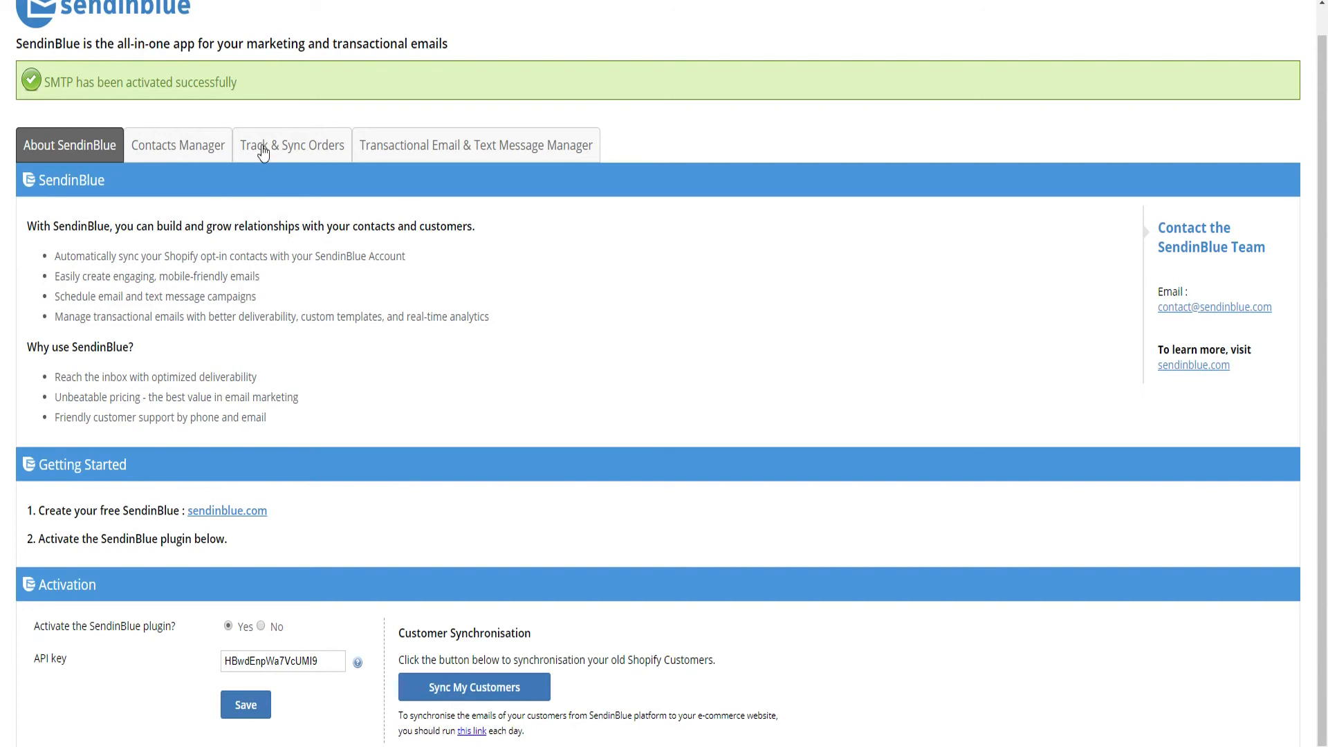
pyautogui.click(178, 145)
pyautogui.click(328, 271)
pyautogui.scroll(-5, 333, 332)
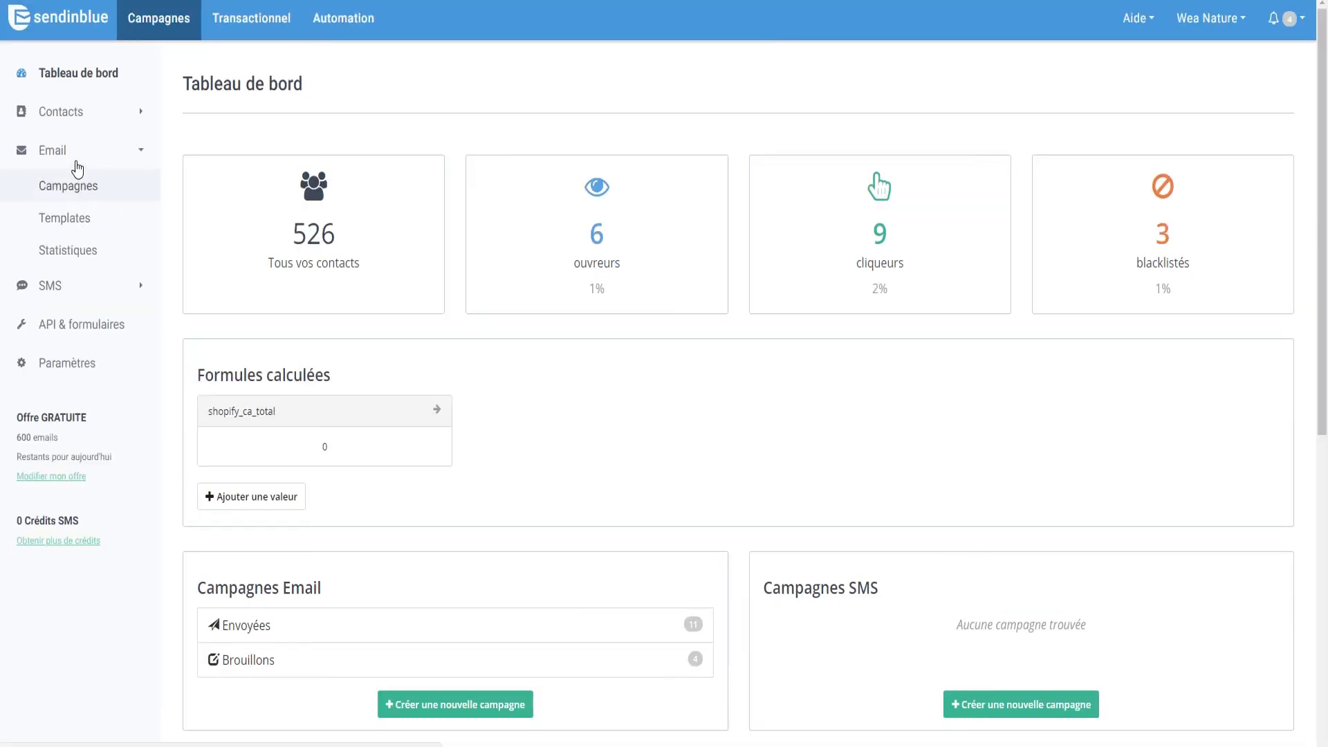
pyautogui.click(96, 117)
pyautogui.click(78, 177)
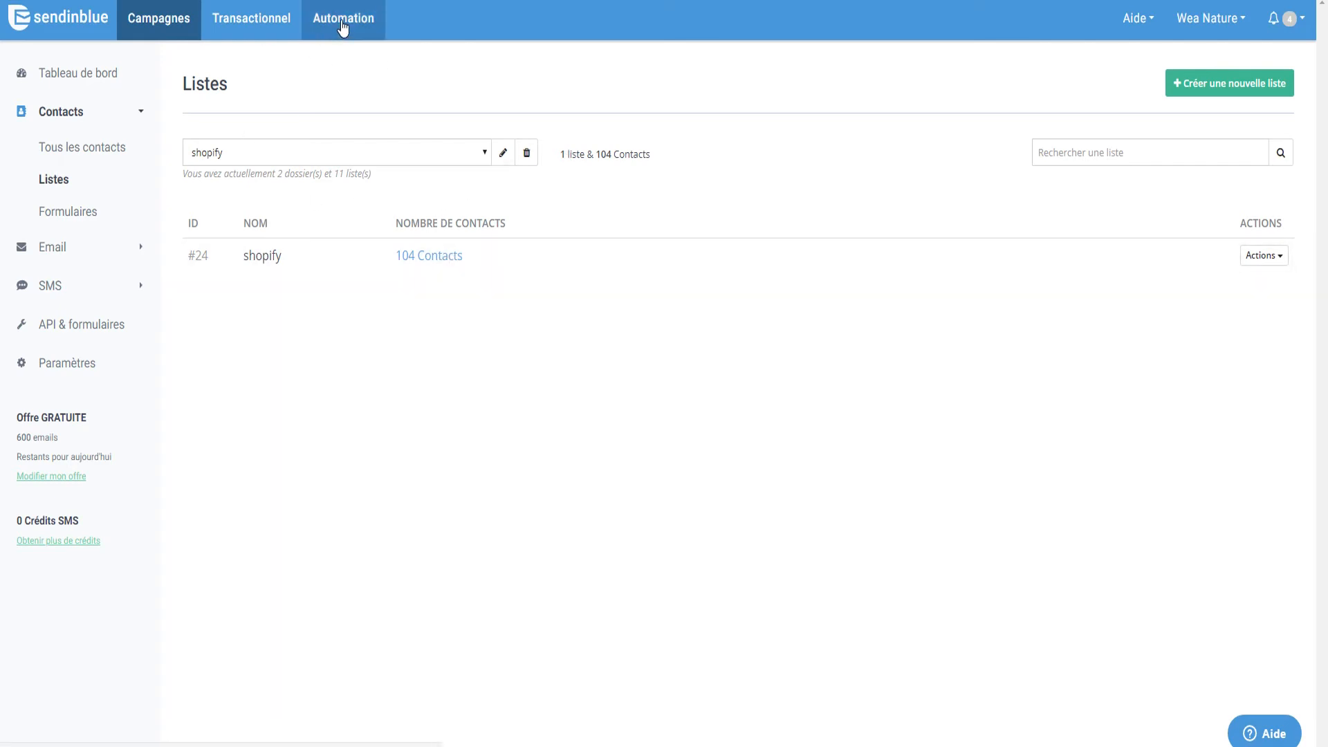
# - Start a new automation scenario in SendinBlue, bringing up the choice of scenario types
pyautogui.click(341, 26)
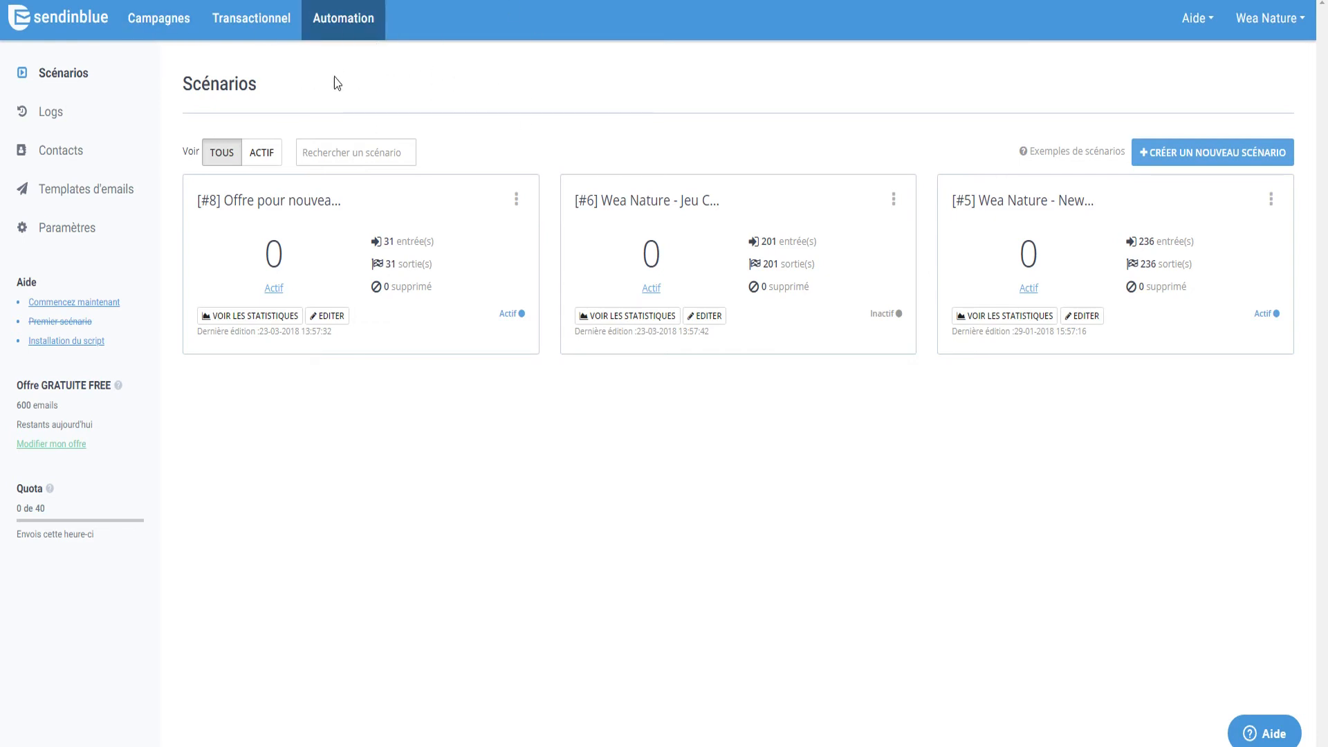
pyautogui.click(1185, 155)
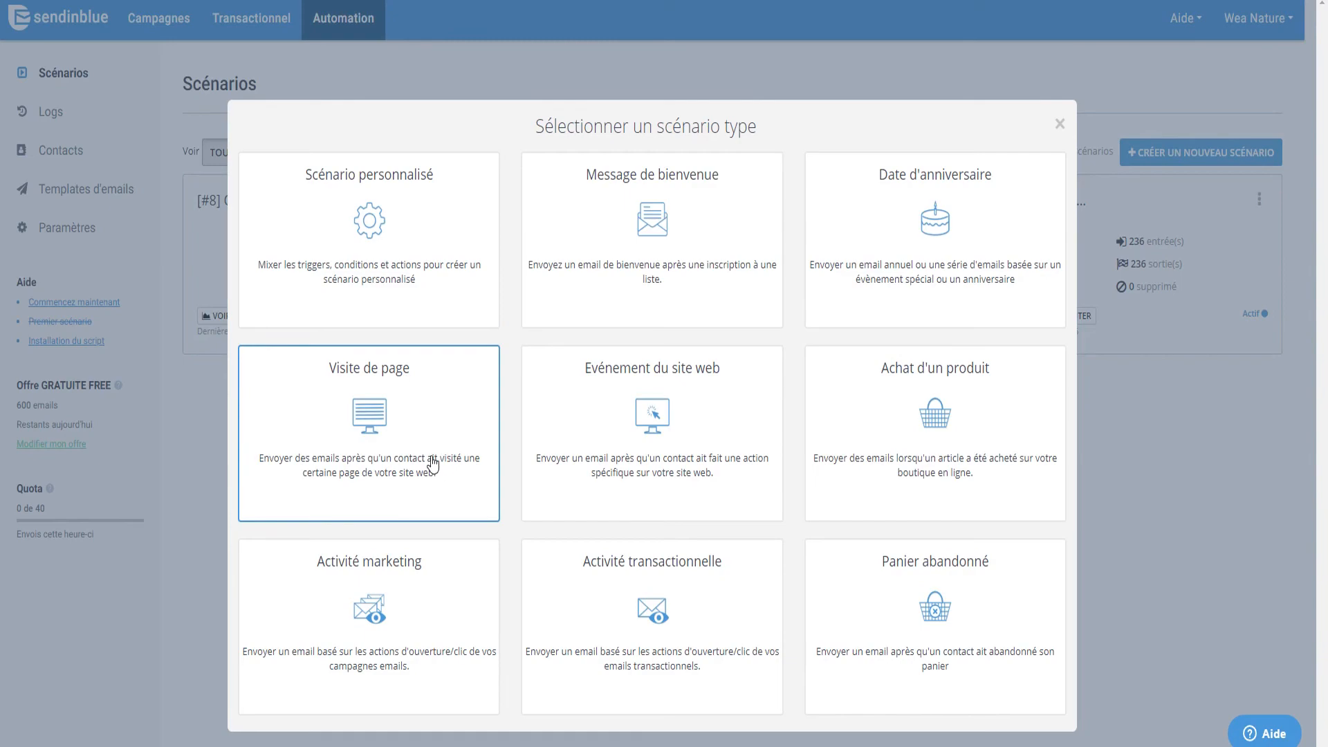
# - Create a custom scenario (Scénario personnalisé) named "Tri Contact" and save it
pyautogui.click(374, 220)
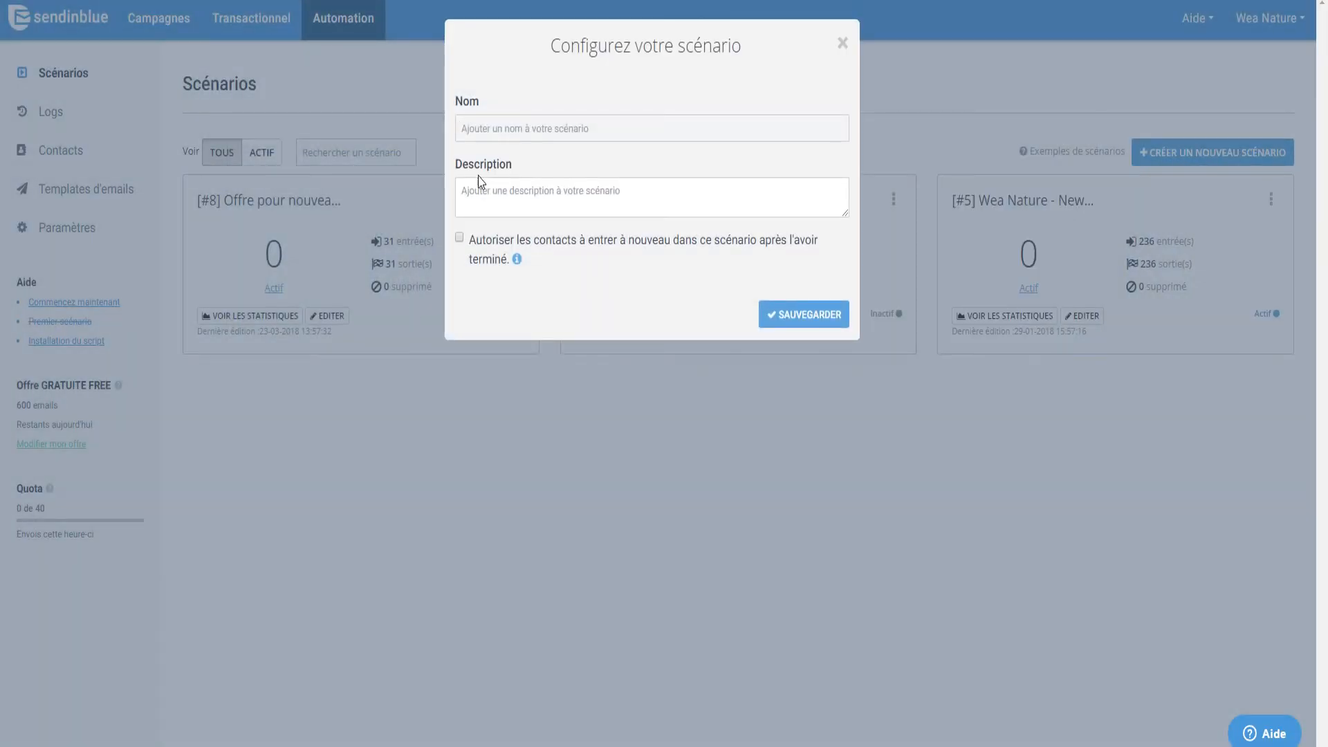
pyautogui.click(538, 121)
pyautogui.write('Tri Contact')
pyautogui.click(823, 317)
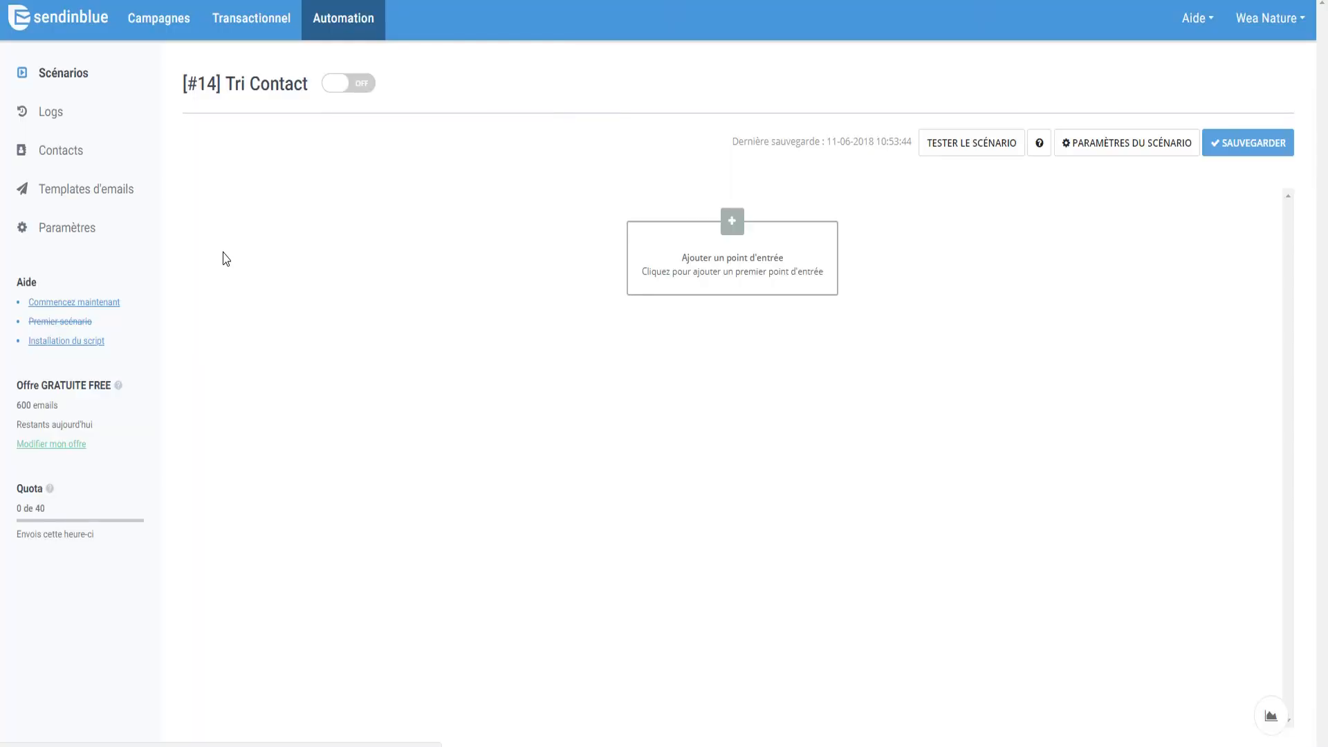
# - Add an entry point that starts the scenario when a contact is added to the shopify list
pyautogui.click(722, 282)
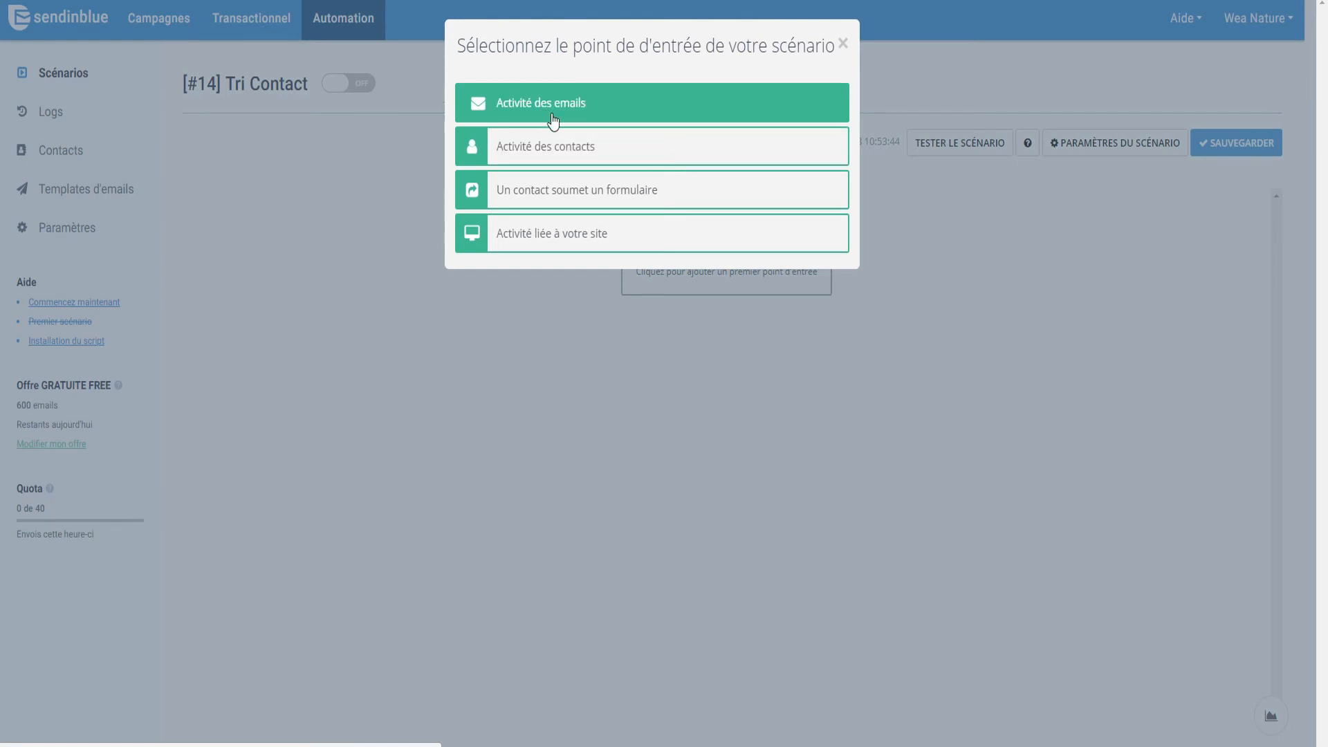
pyautogui.click(549, 147)
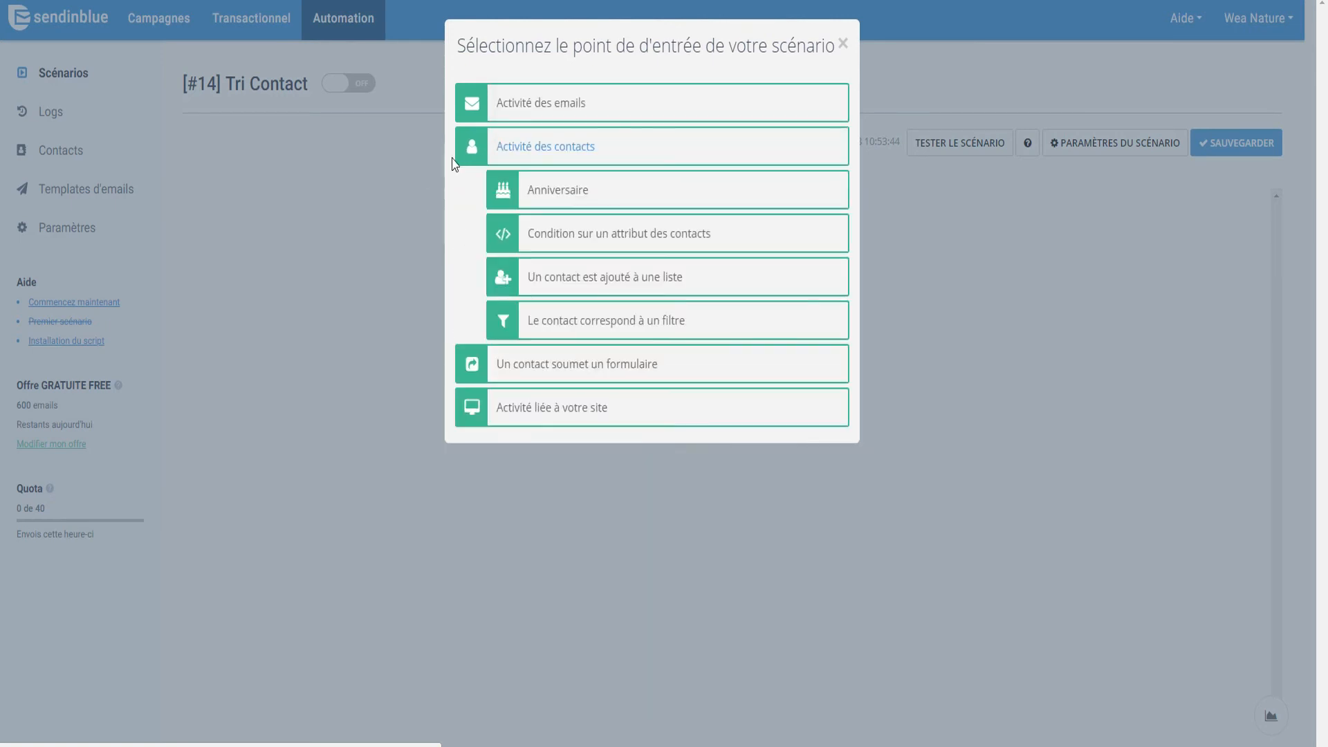
pyautogui.click(589, 277)
pyautogui.click(533, 158)
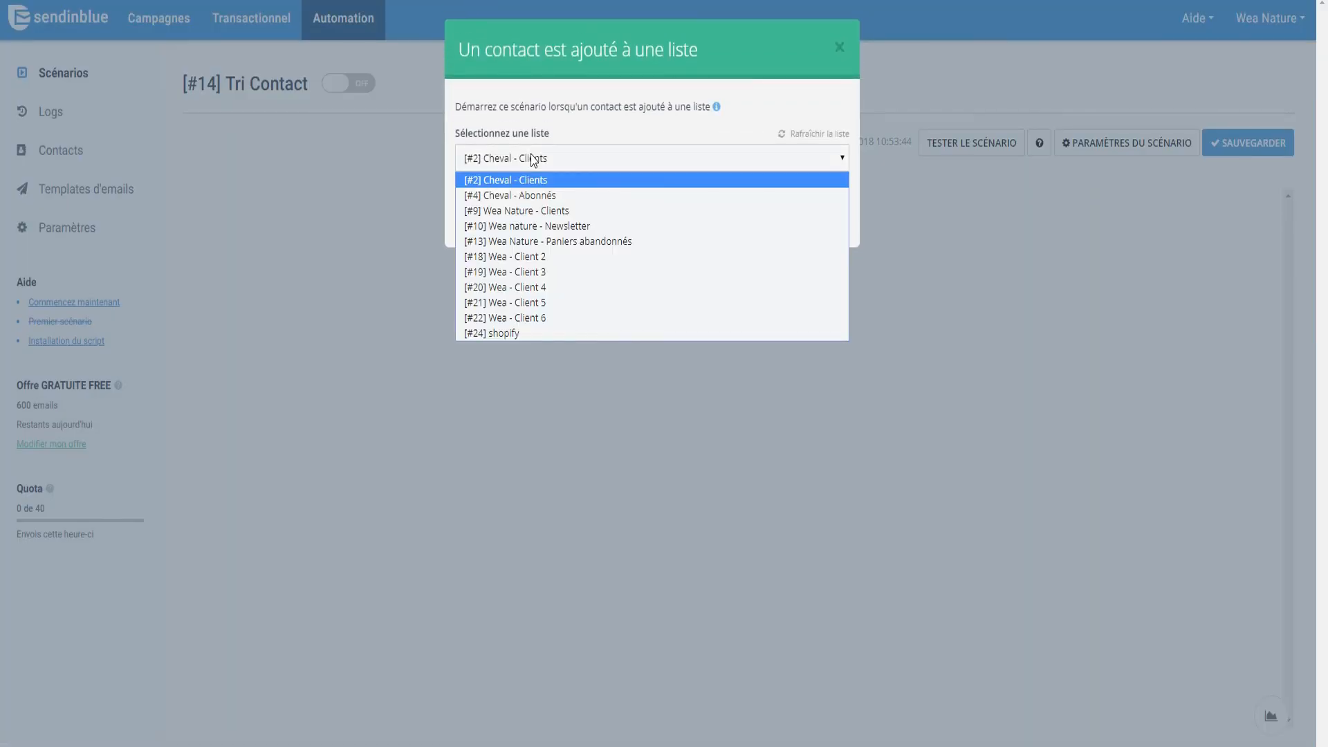
pyautogui.click(513, 335)
pyautogui.click(822, 211)
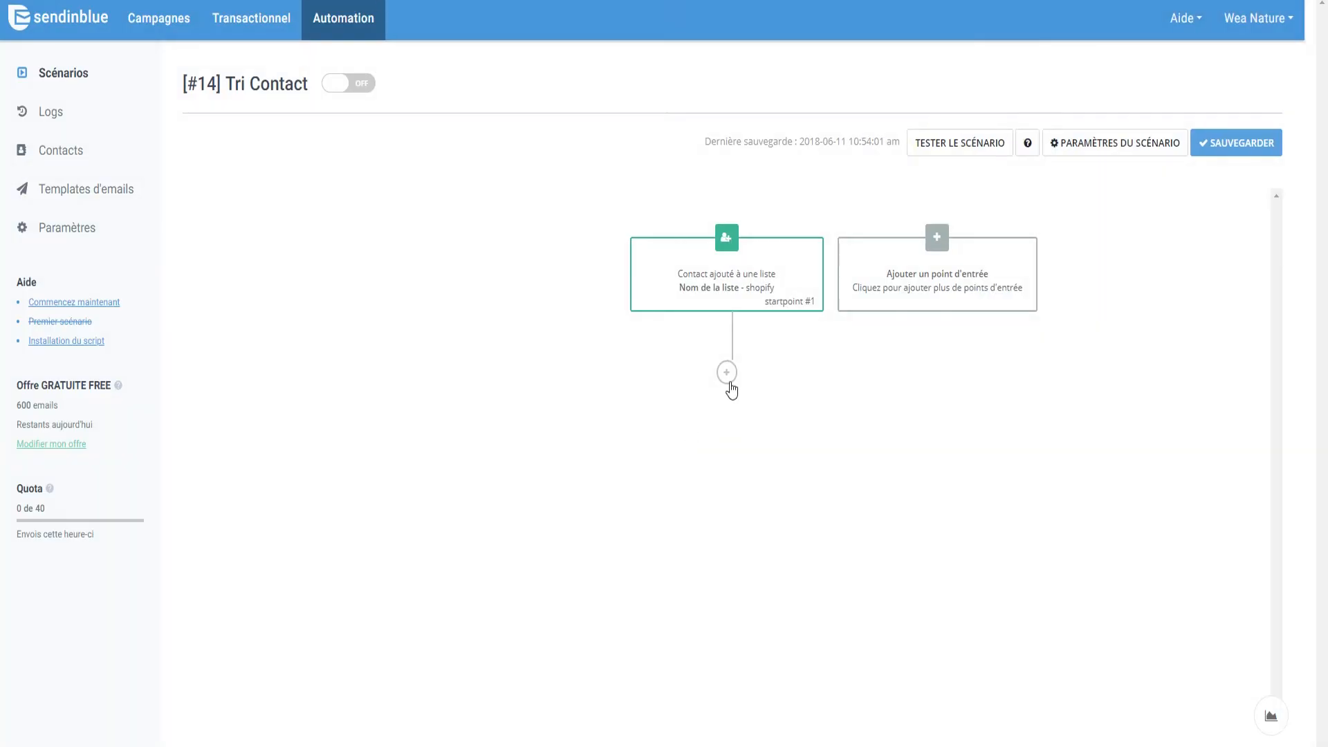
# - Add an If/Else condition on a contact attribute below the shopify list entry point
pyautogui.moveTo(751, 289)
pyautogui.click(727, 373)
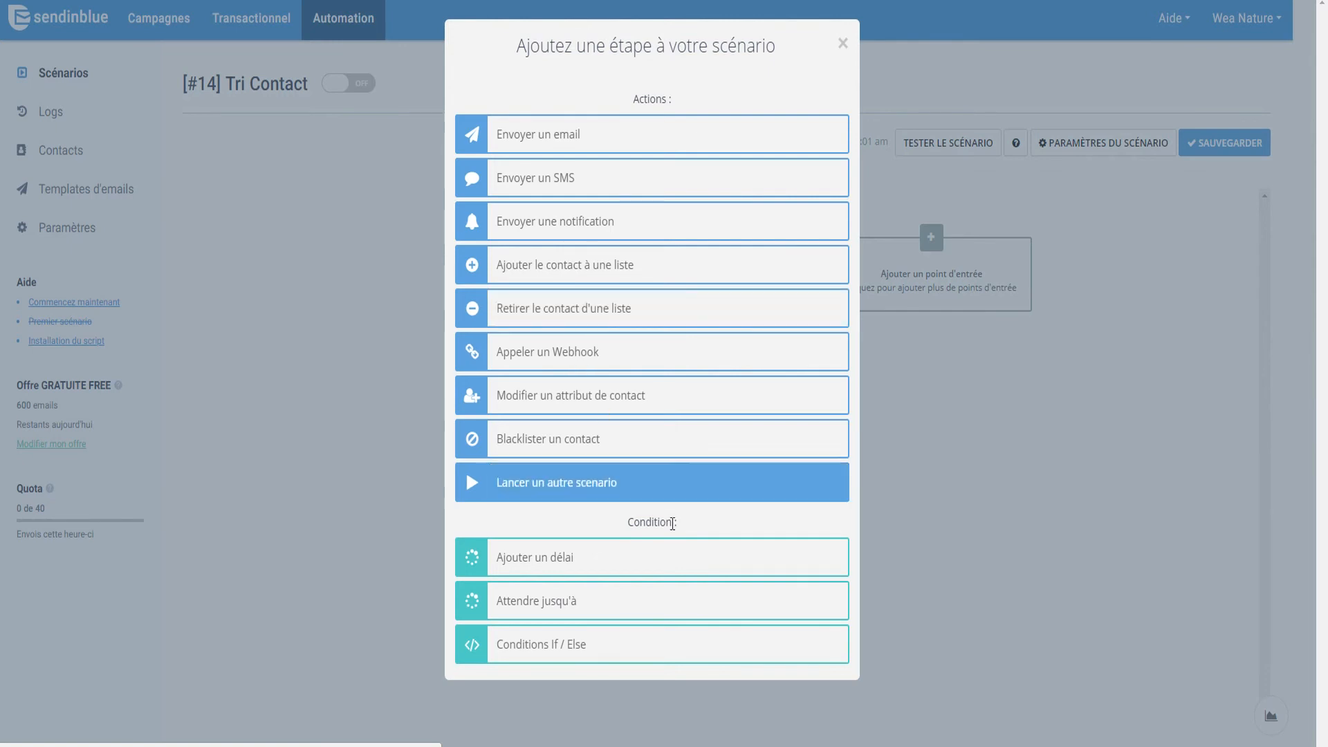
pyautogui.click(523, 658)
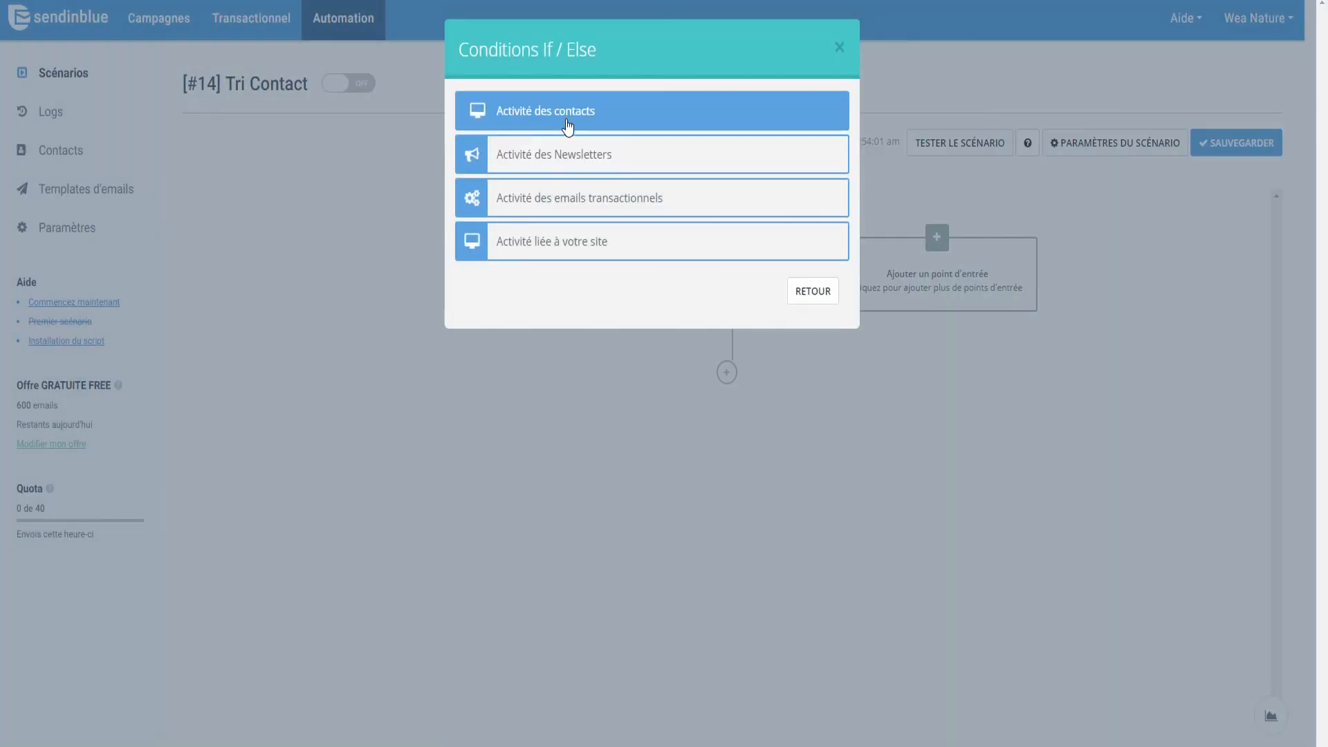
pyautogui.click(539, 122)
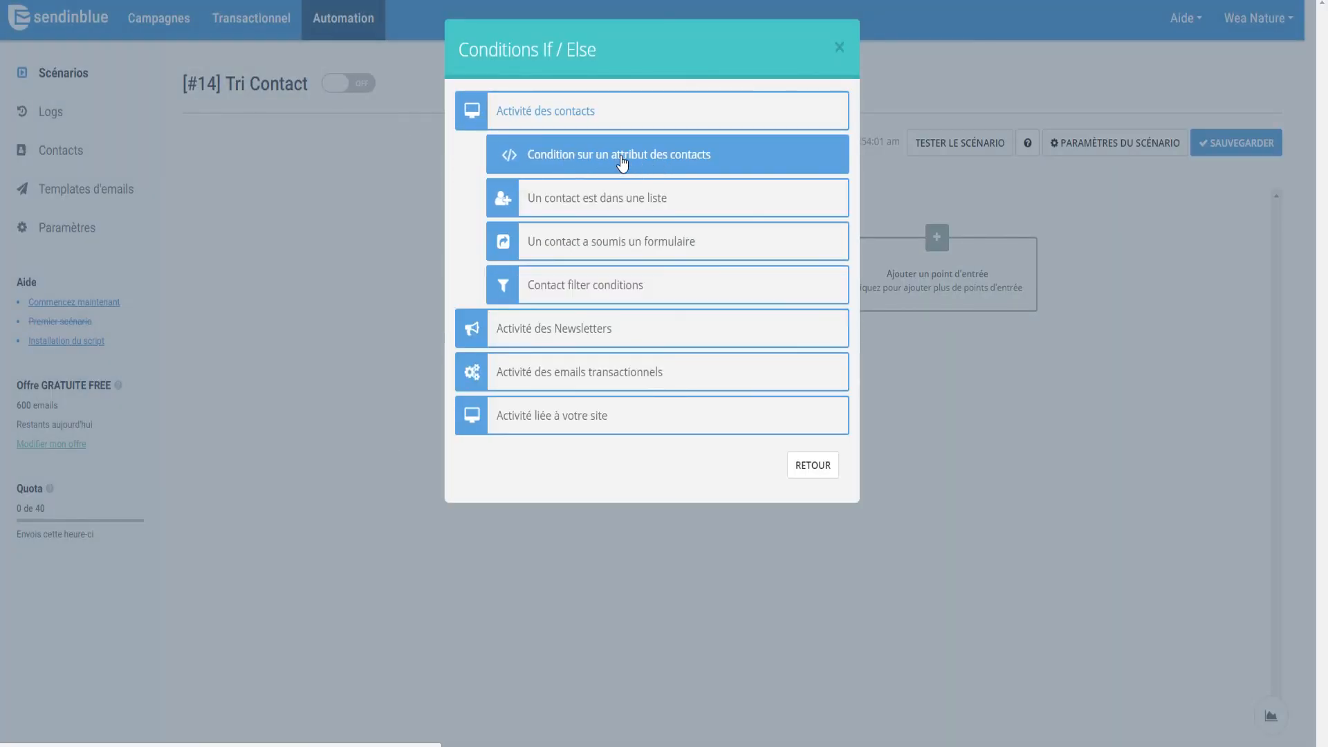
pyautogui.click(592, 163)
# - Look through the contact attributes available for the condition, and view the Contacts section
pyautogui.click(505, 163)
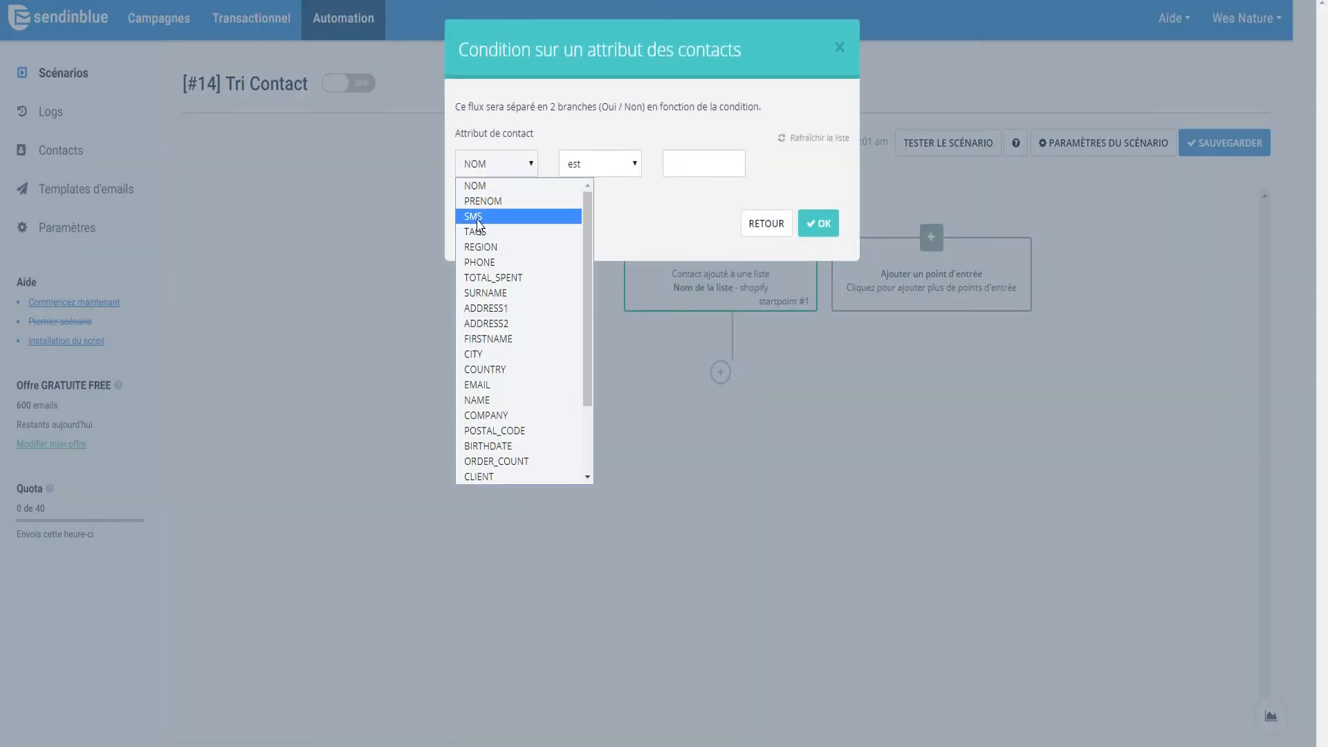
pyautogui.scroll(-2, 509, 284)
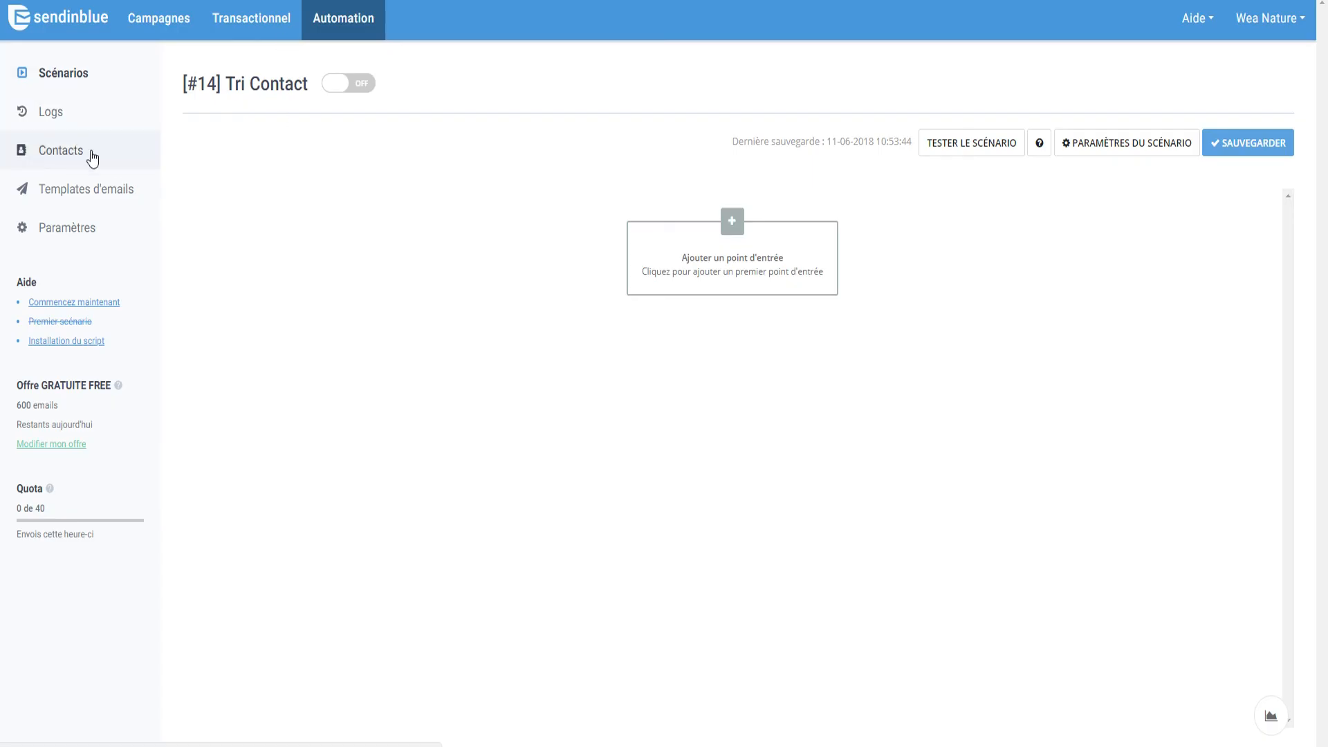
pyautogui.click(106, 160)
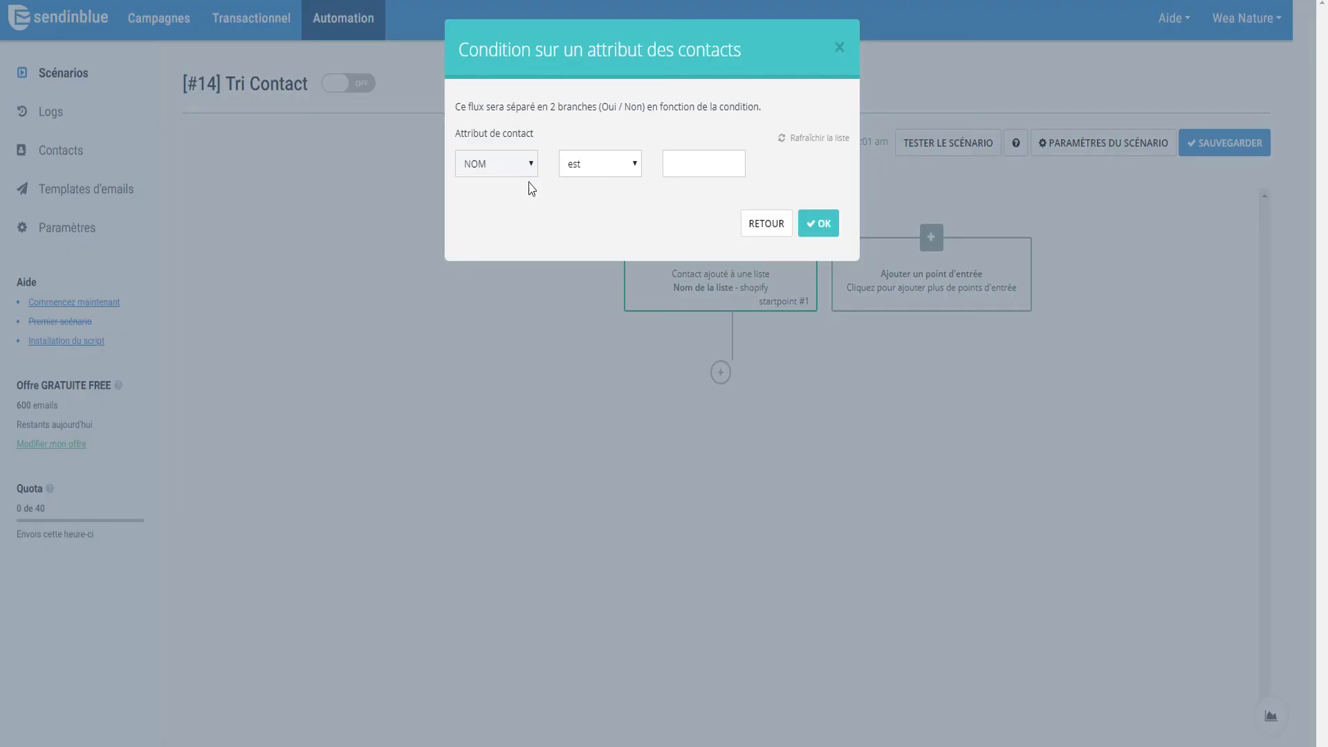
# - Try ORDER_COUNT as the condition's attribute, and replace it with TOTAL_SPENT set to Supérieur à 0
pyautogui.click(540, 176)
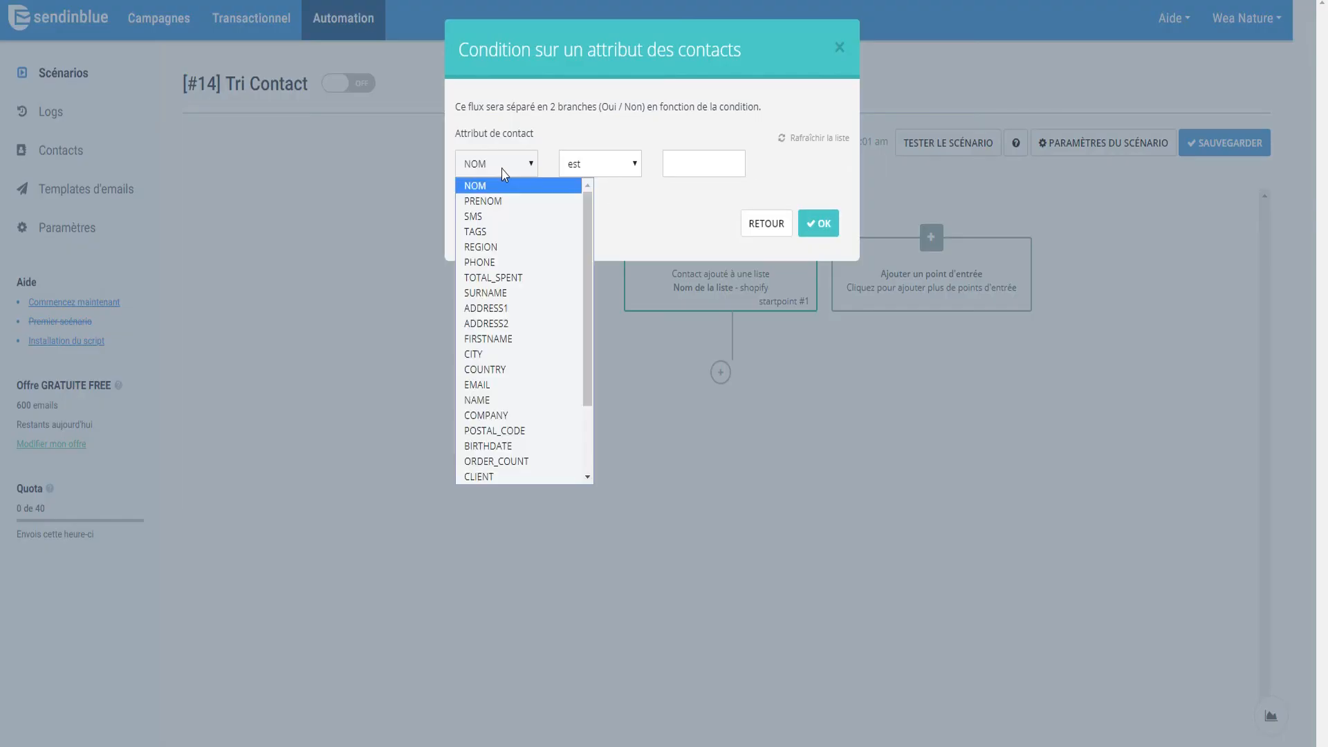
pyautogui.scroll(-2, 519, 387)
pyautogui.click(510, 370)
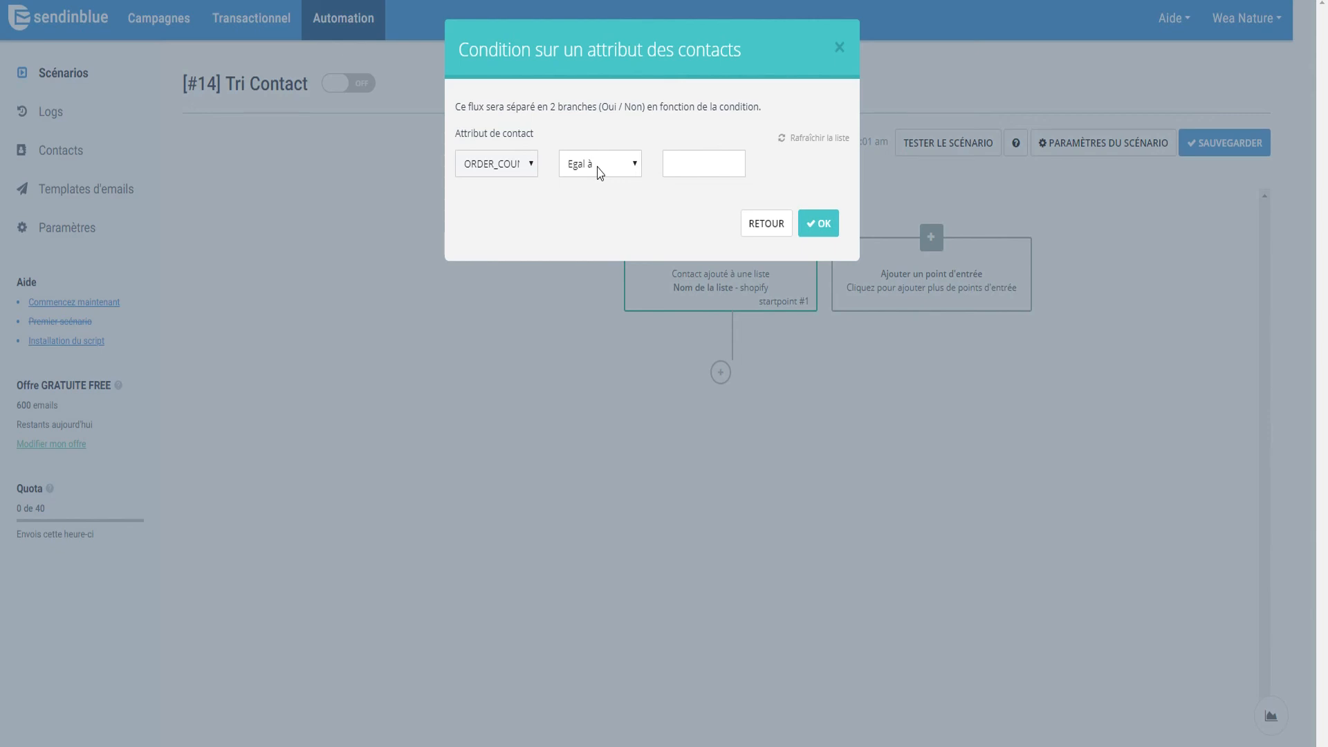
pyautogui.click(509, 166)
pyautogui.scroll(-2, 512, 334)
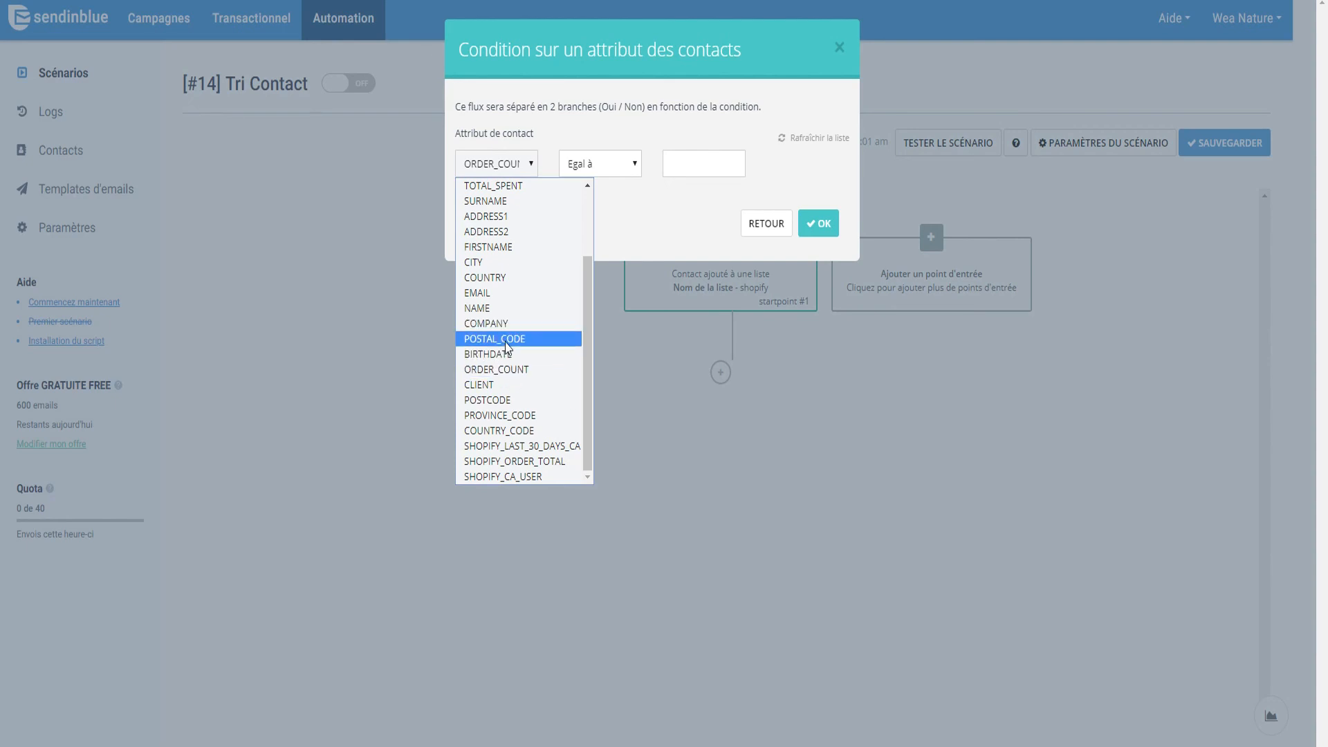
pyautogui.scroll(2, 516, 397)
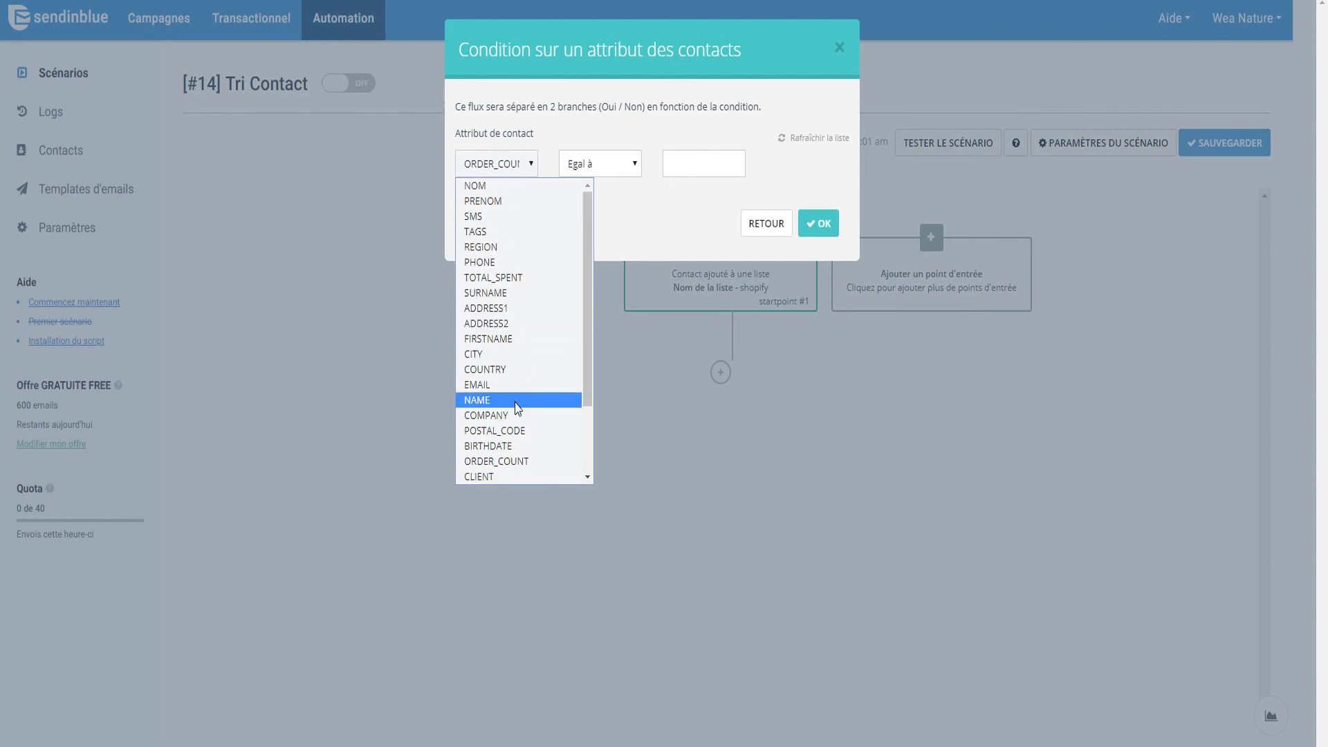
pyautogui.click(503, 279)
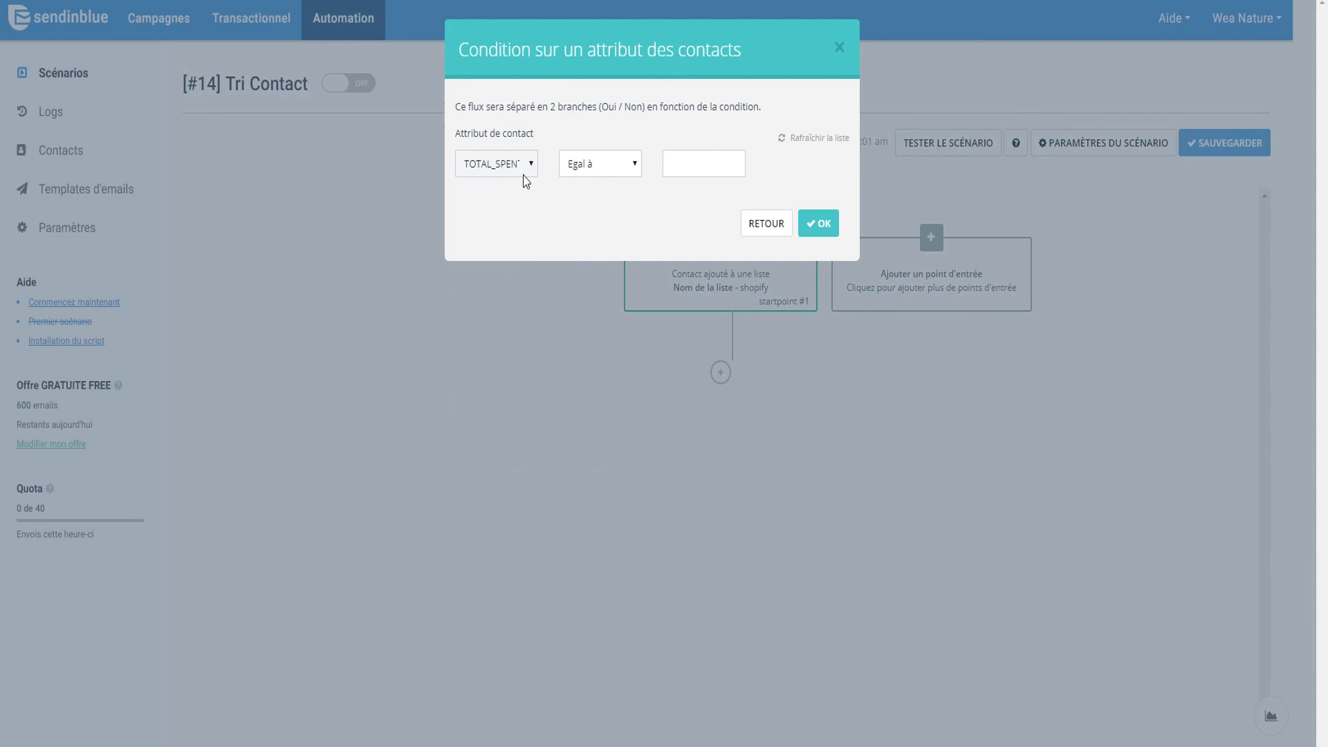
pyautogui.click(583, 169)
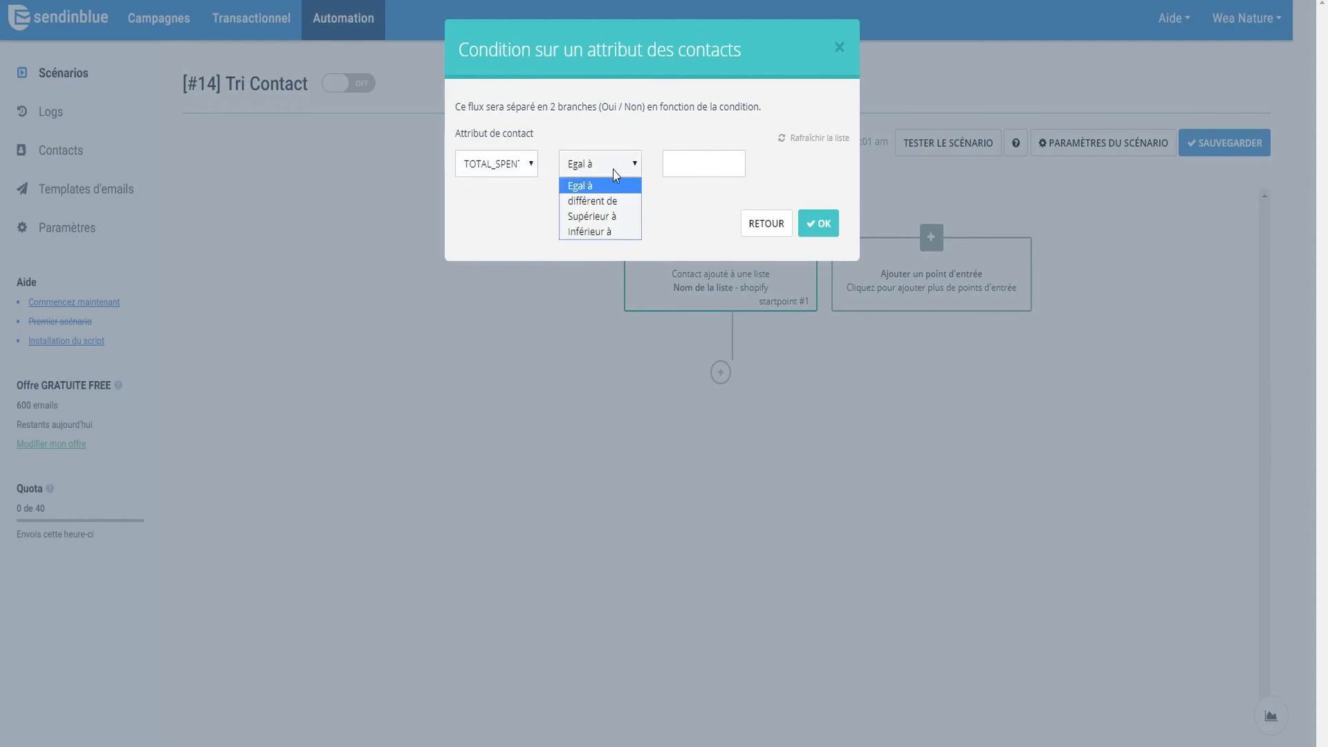
pyautogui.click(599, 216)
pyautogui.click(700, 163)
pyautogui.write('0')
# - Set the If/Else condition to ORDER_COUNT Supérieur à 0 and confirm it
pyautogui.click(496, 163)
pyautogui.scroll(-3, 527, 385)
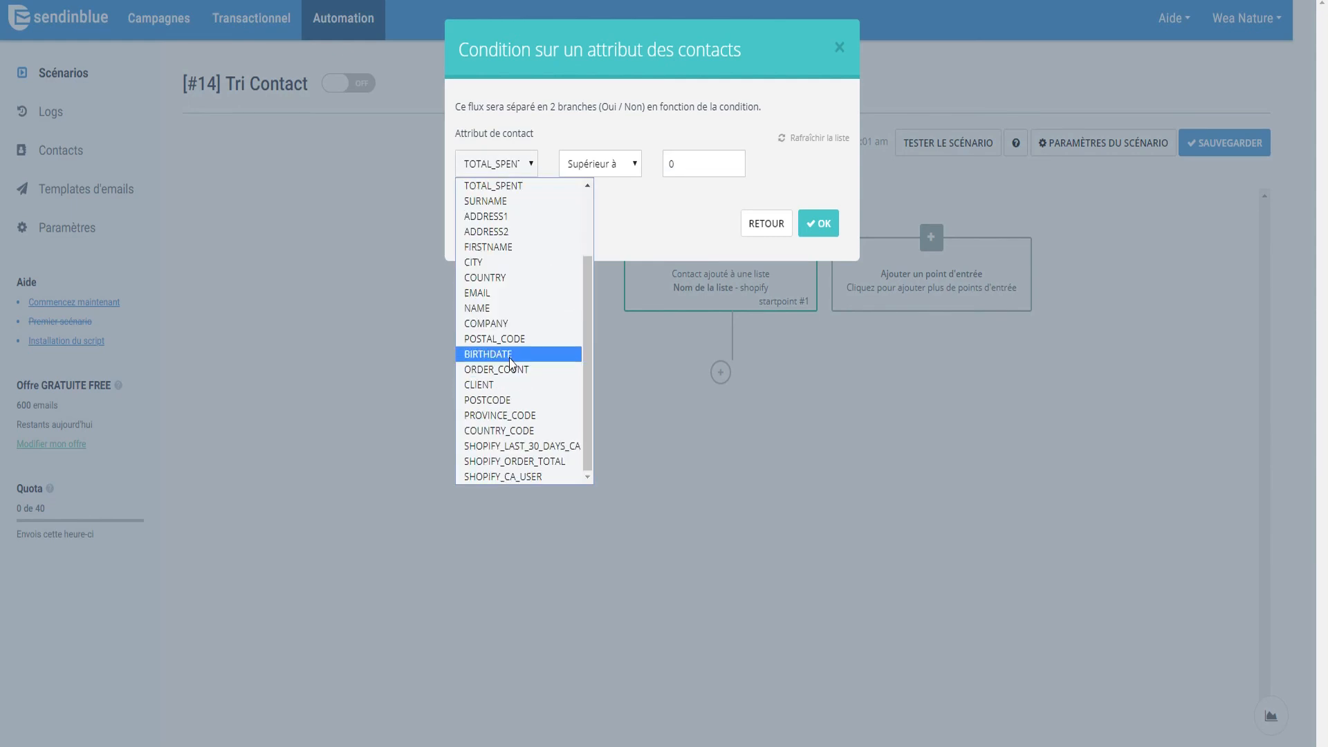
pyautogui.click(512, 369)
pyautogui.click(608, 173)
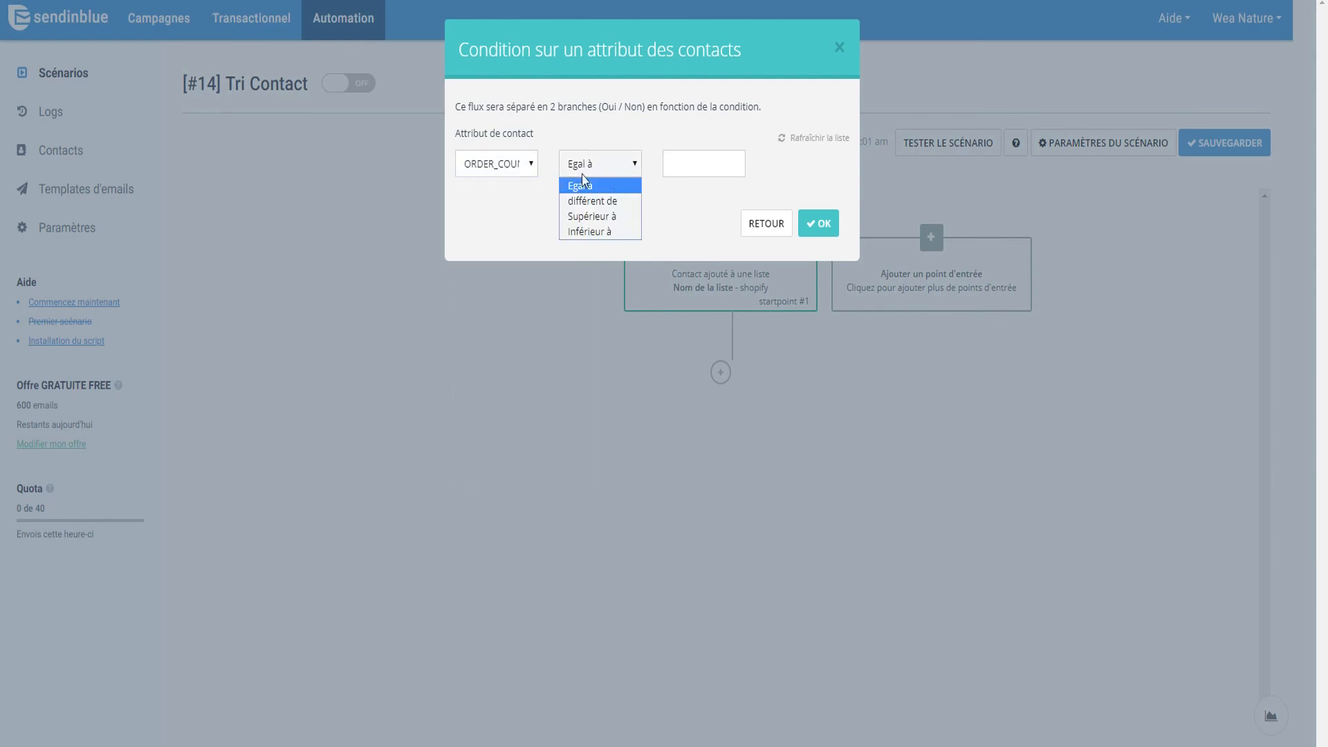
pyautogui.click(611, 217)
pyautogui.click(705, 172)
pyautogui.write('0')
pyautogui.click(829, 225)
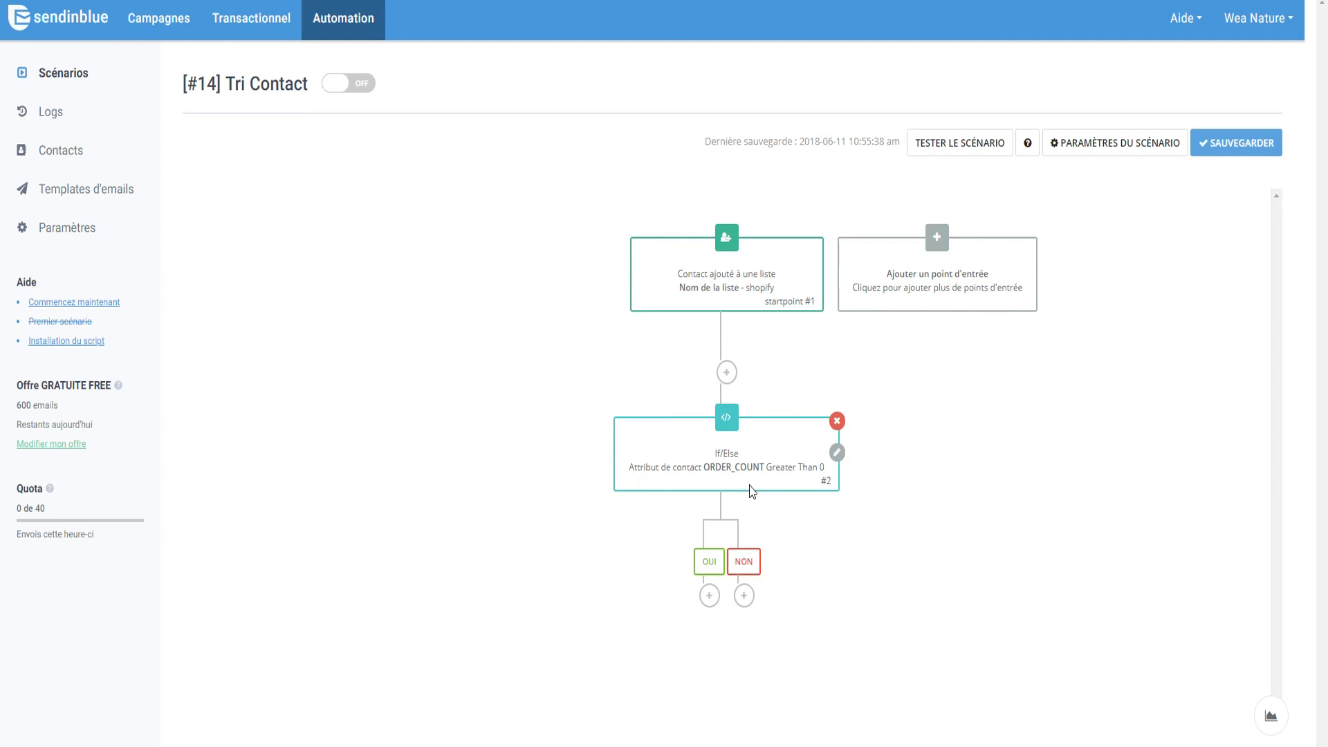
# - On the OUI branch, add an action that adds the contact to the Wea Nature - Clients list
pyautogui.moveTo(654, 436)
pyautogui.click(709, 596)
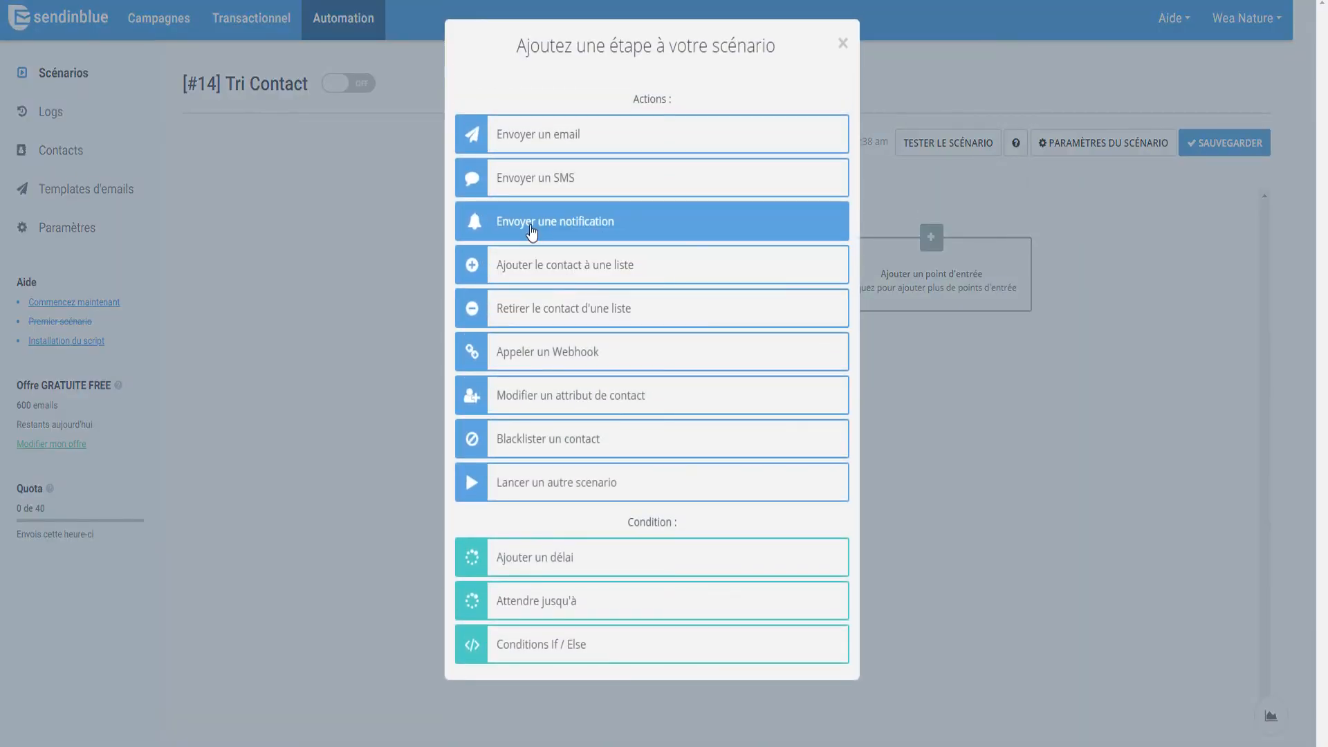
pyautogui.click(549, 267)
pyautogui.click(536, 183)
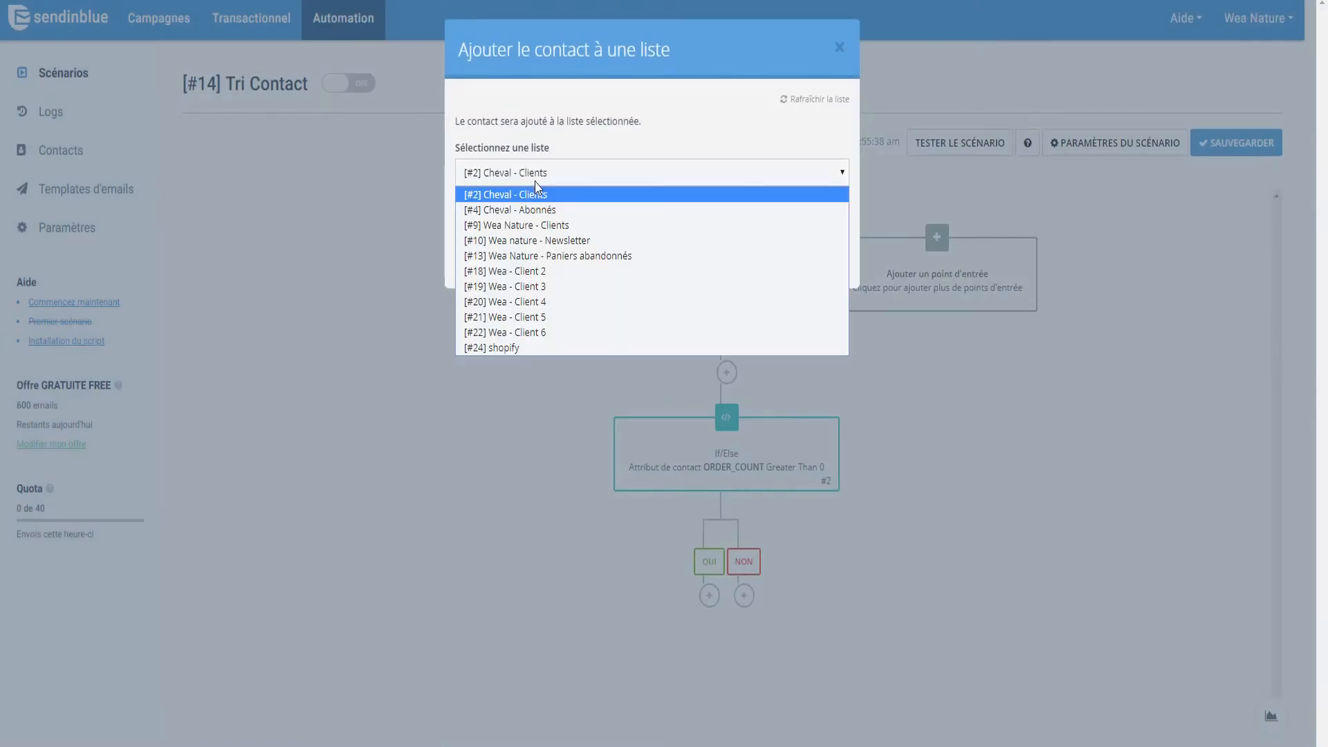
pyautogui.click(536, 226)
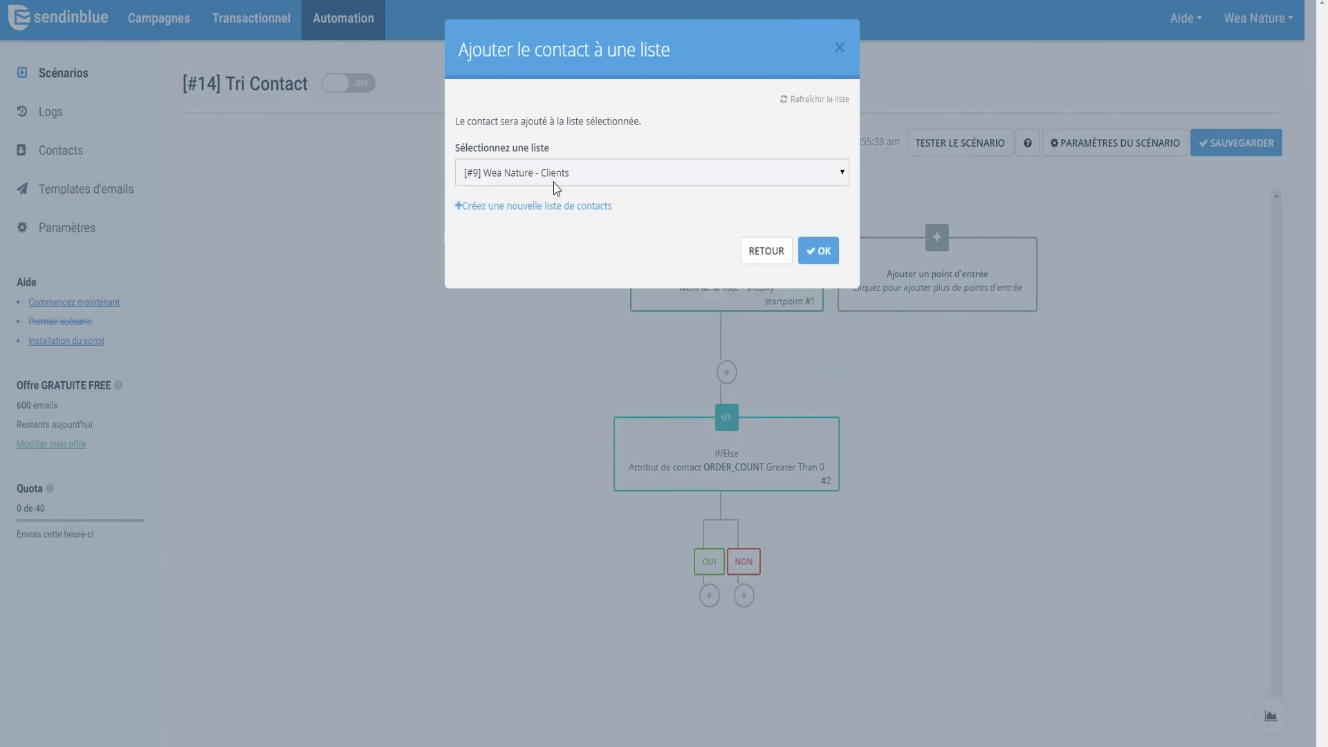
pyautogui.click(818, 251)
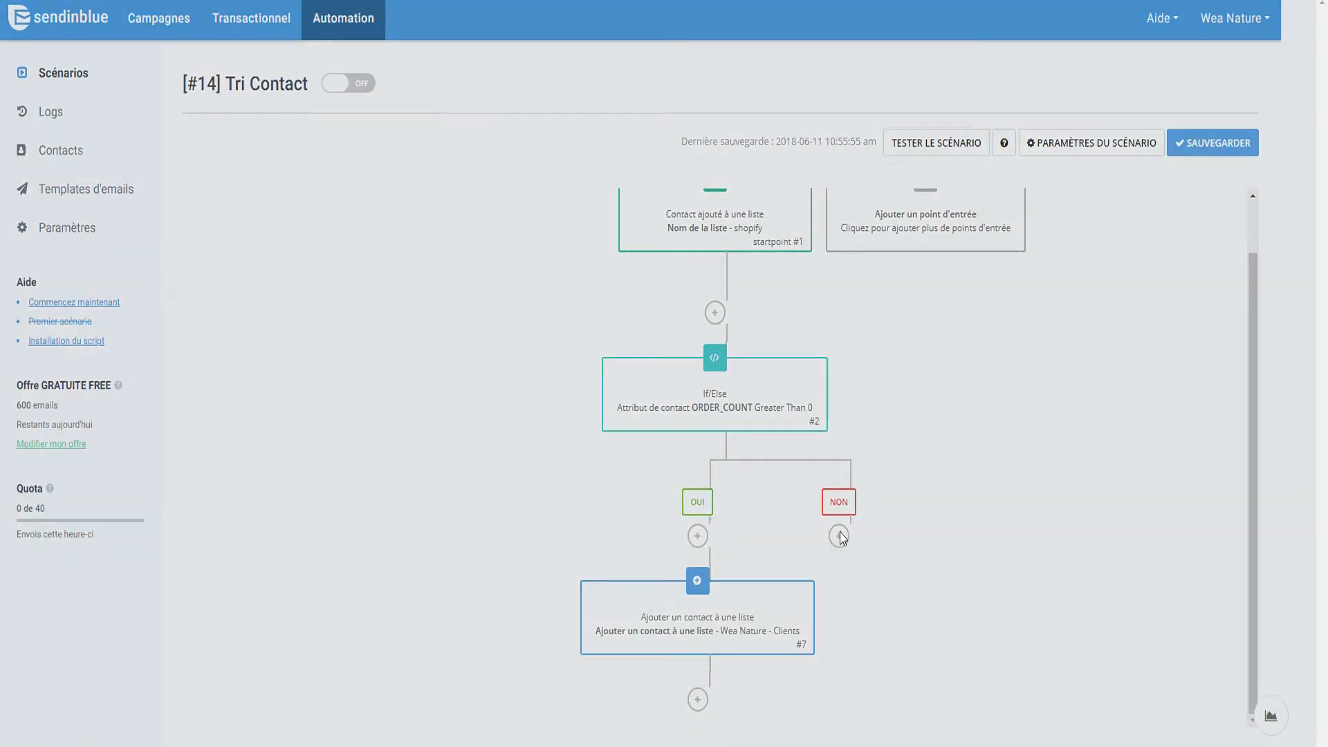
# - On the NON branch, add an action that adds the contact to the Wea nature - Newsletter list
pyautogui.click(843, 537)
pyautogui.click(530, 264)
pyautogui.click(528, 173)
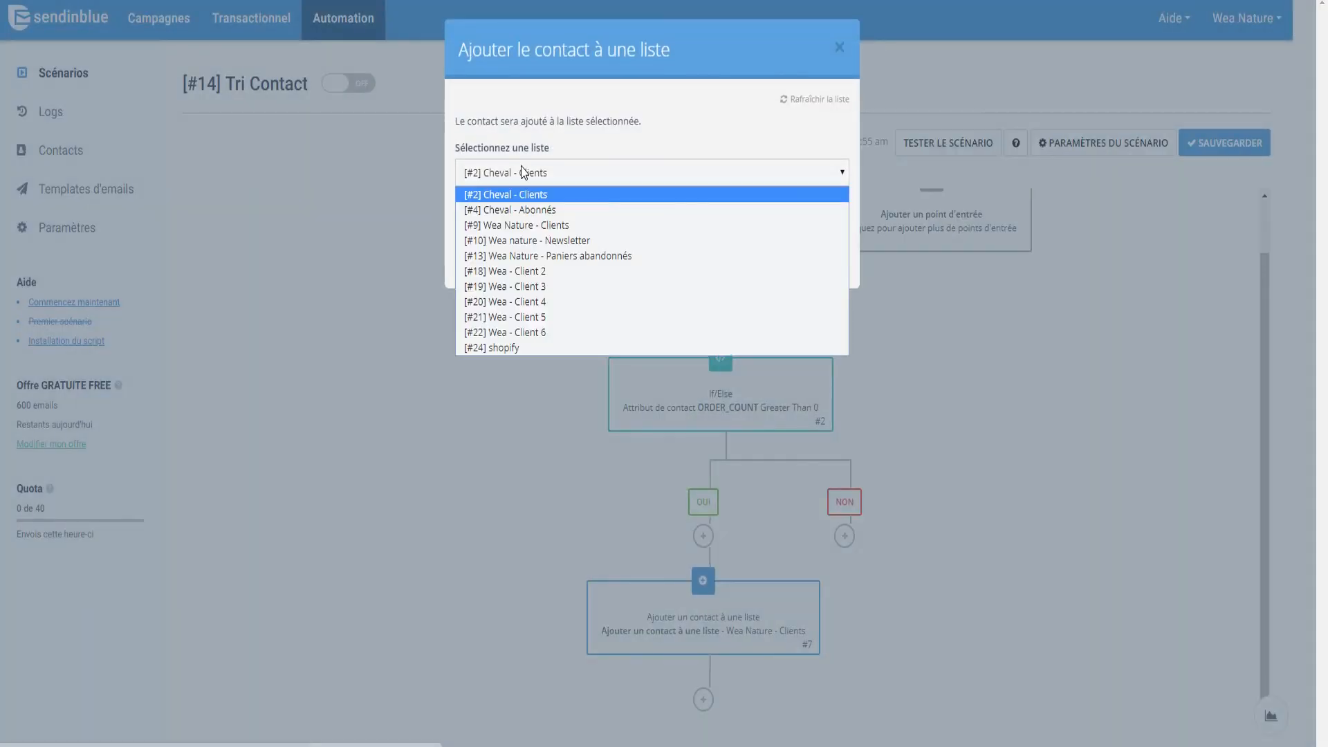
pyautogui.click(537, 241)
pyautogui.click(818, 250)
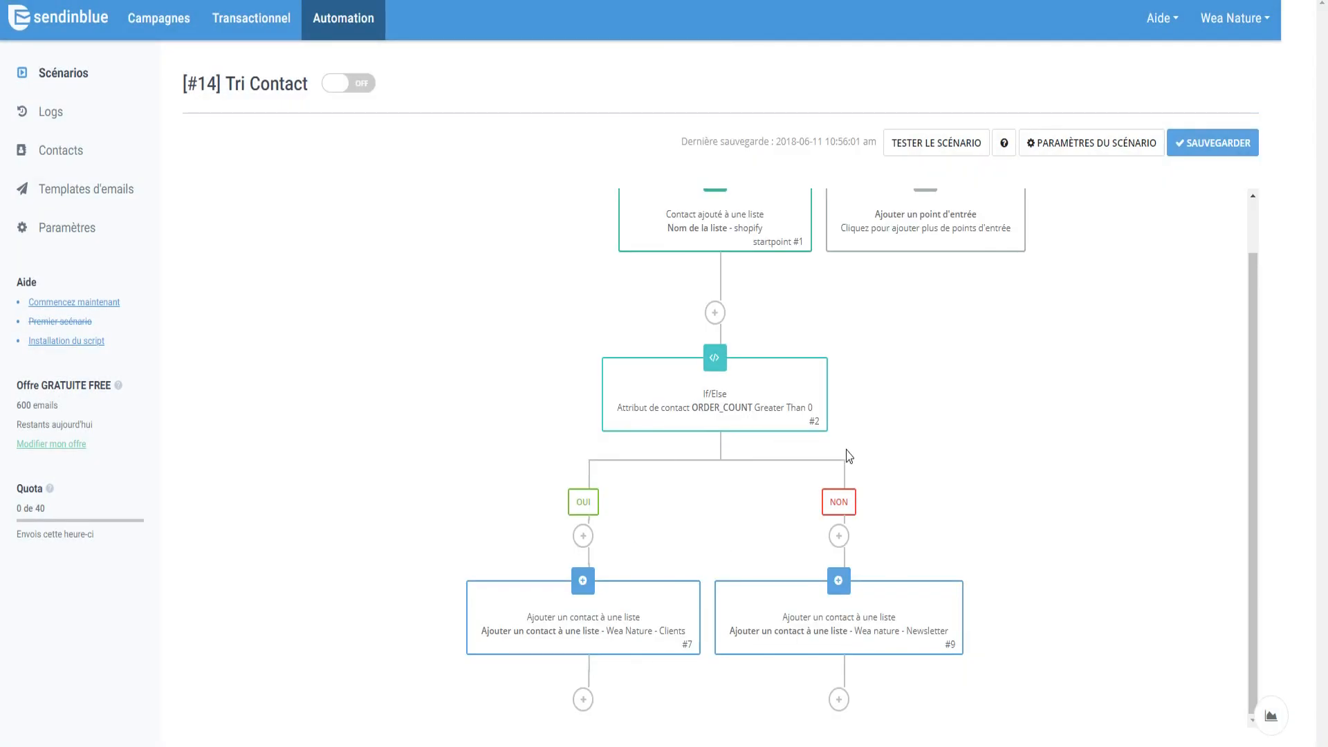
# - View the form for creating a new contact list on the Listes page, and dismiss it without creating one
pyautogui.moveTo(687, 608)
pyautogui.moveTo(883, 643)
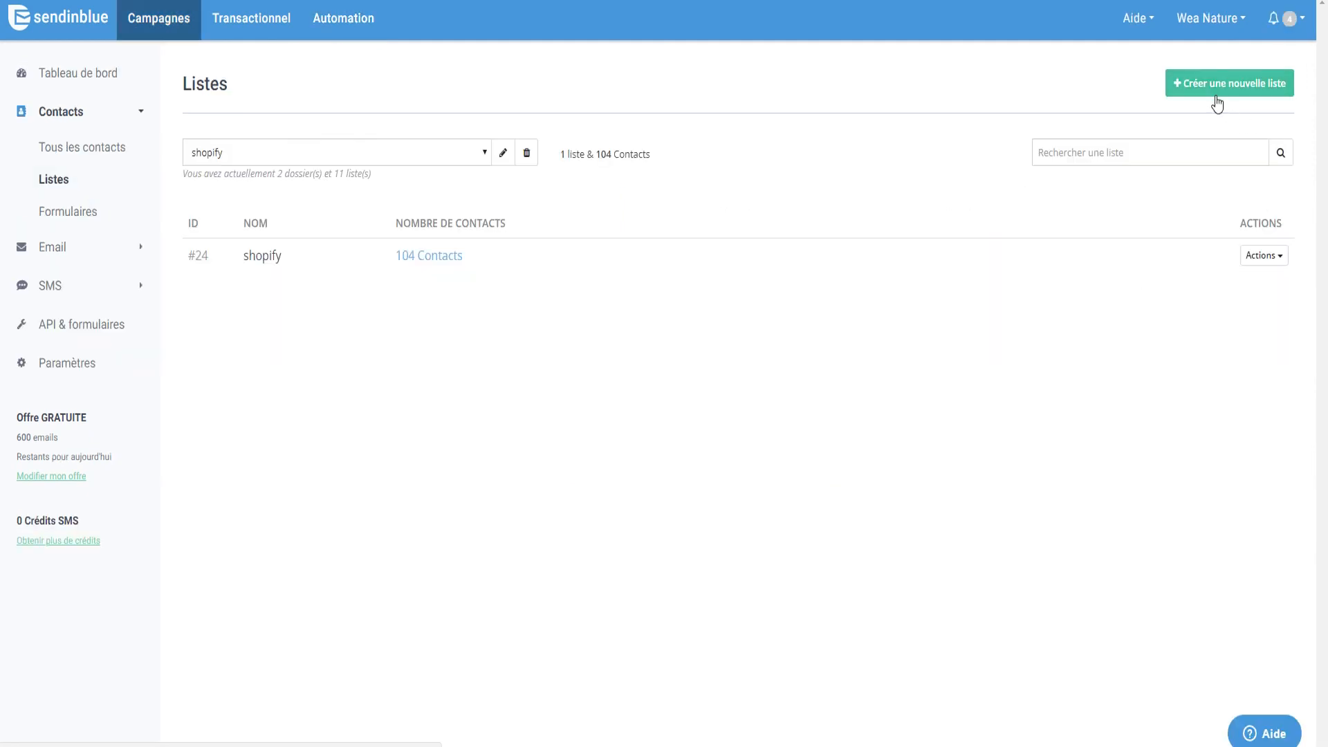
pyautogui.click(1229, 83)
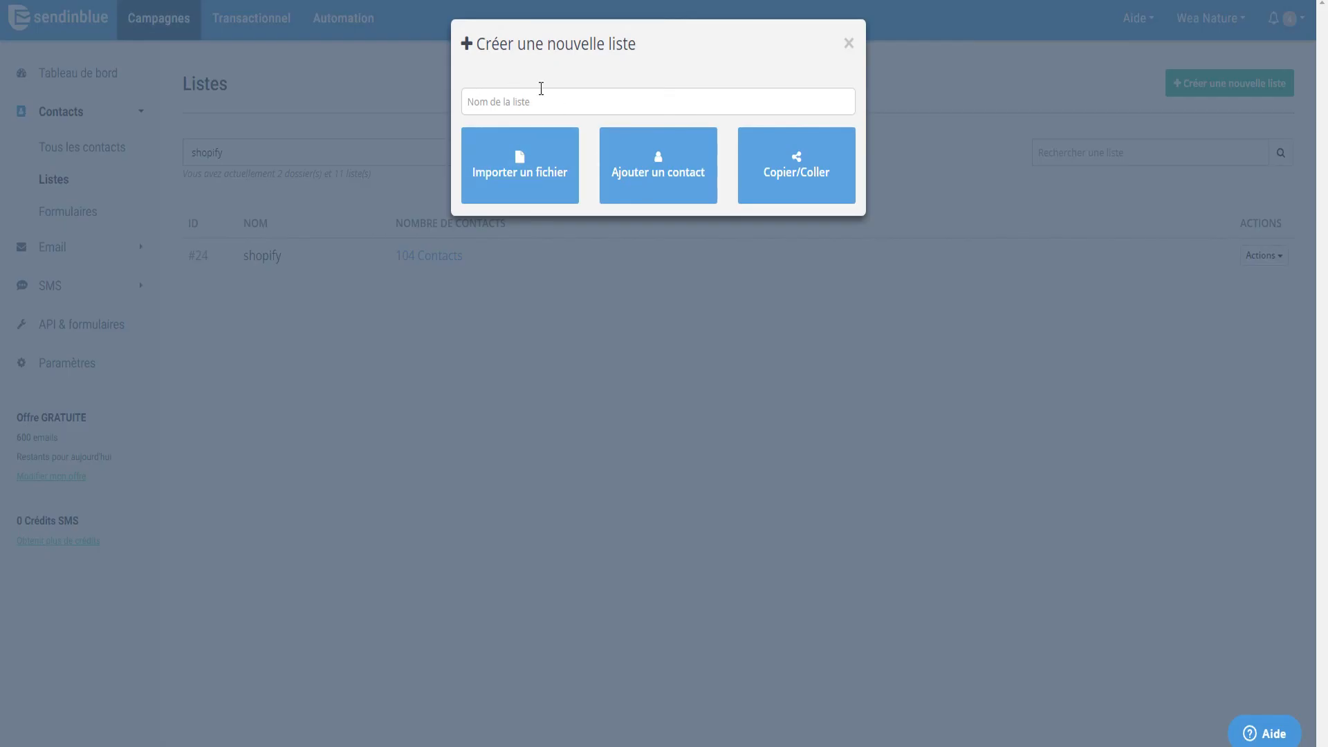
pyautogui.click(850, 43)
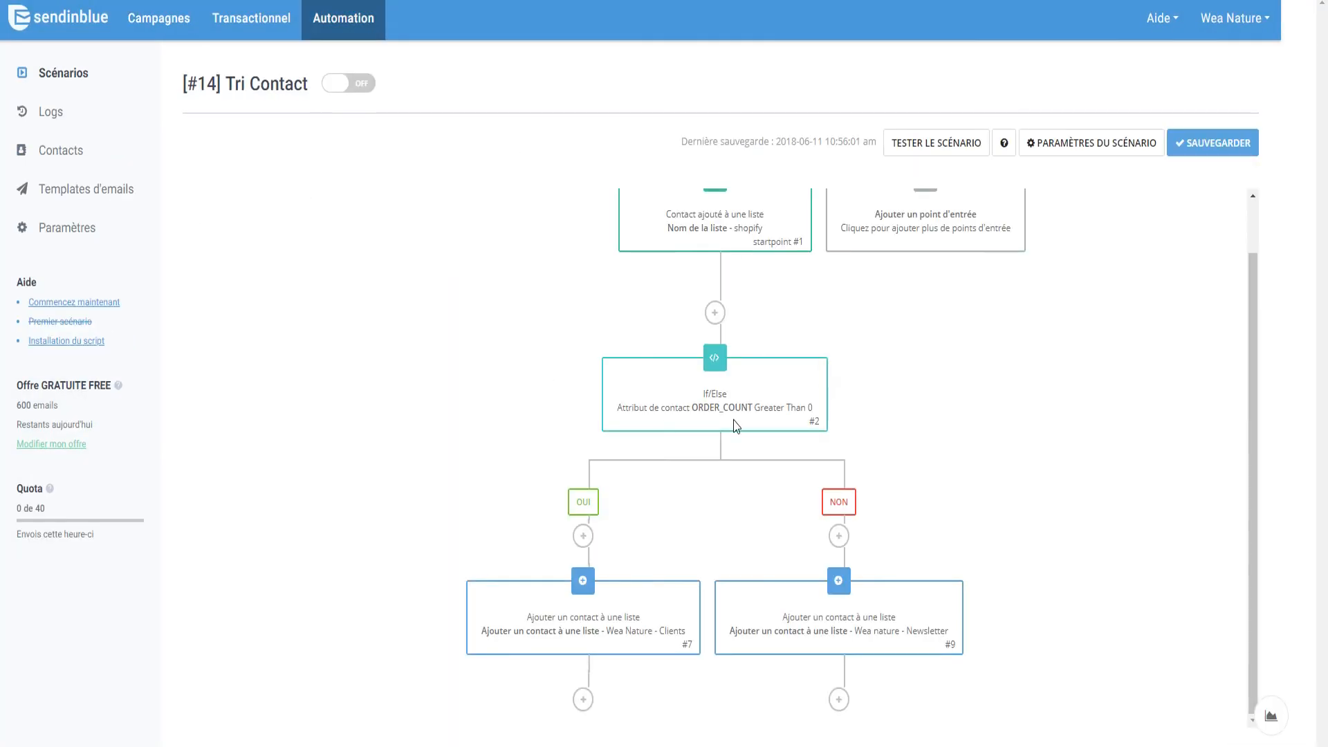
# - Save the Tri Contact scenario and activate it
pyautogui.scroll(1, 534, 468)
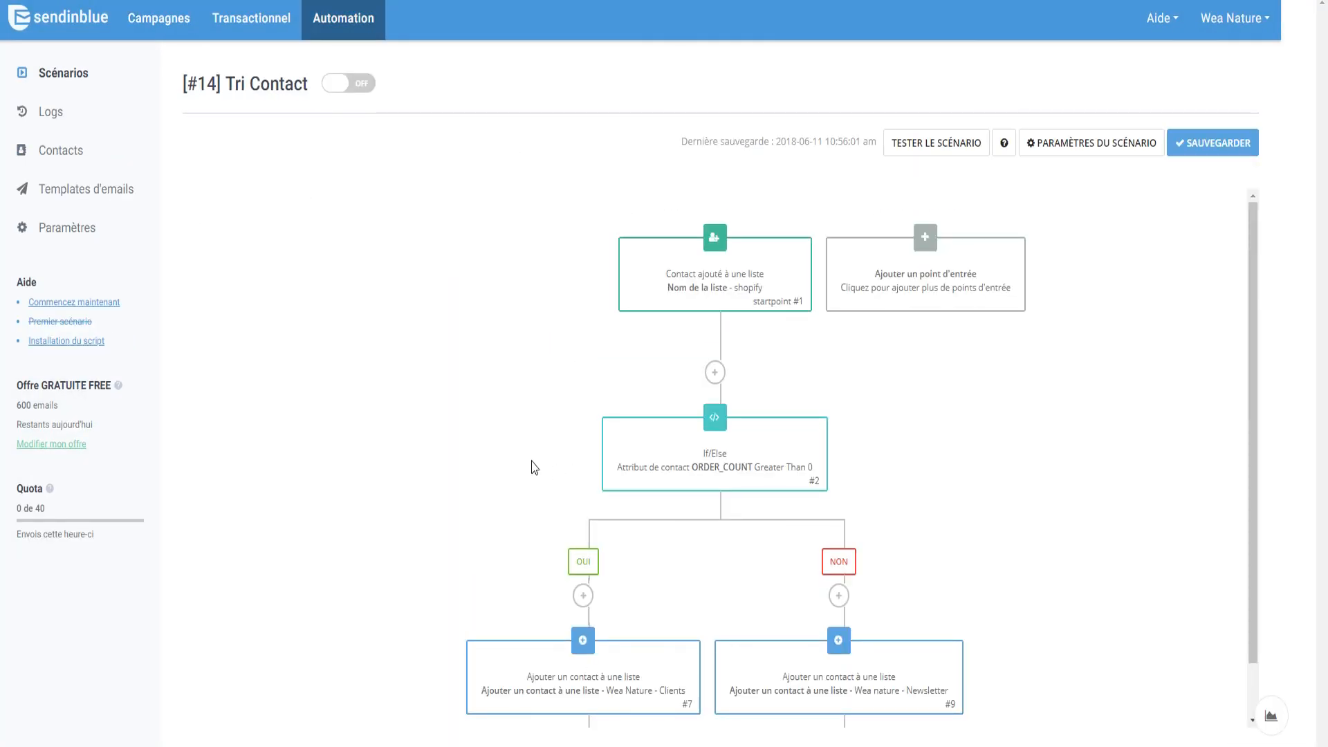
pyautogui.scroll(-1, 534, 467)
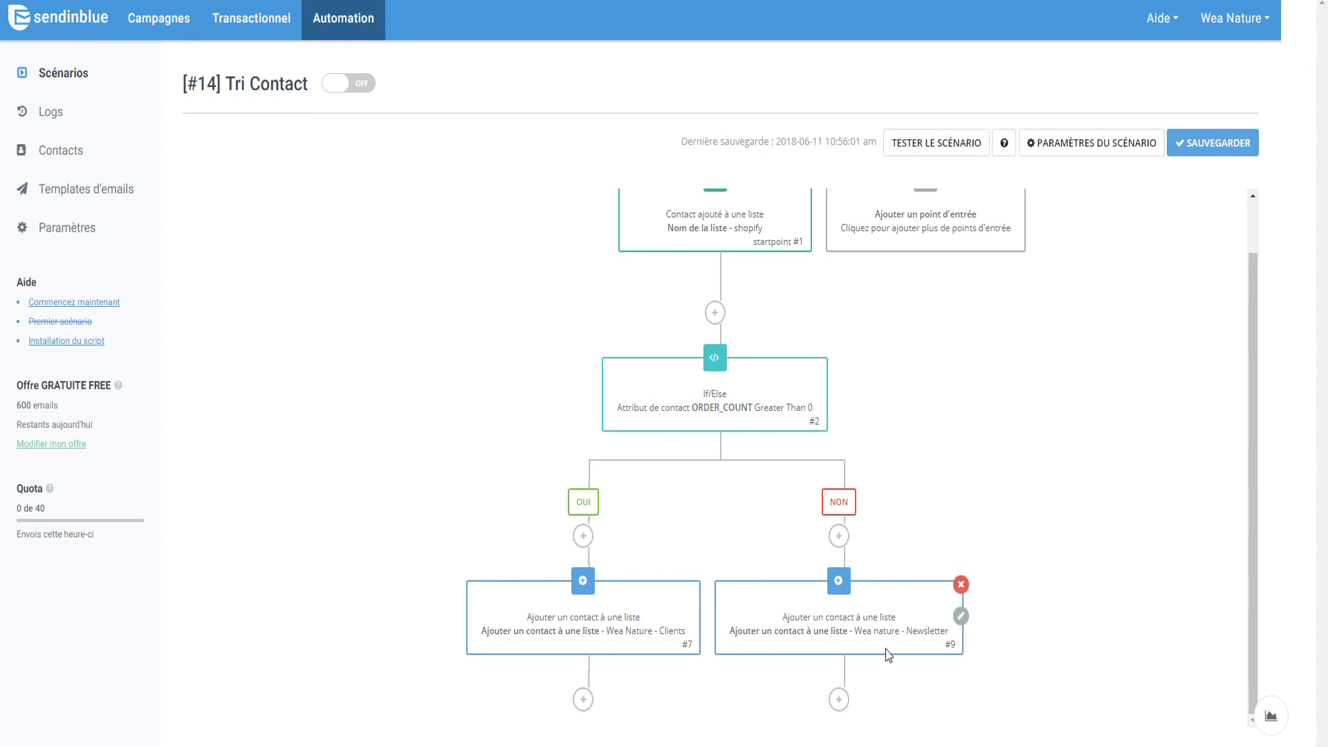
pyautogui.click(1212, 142)
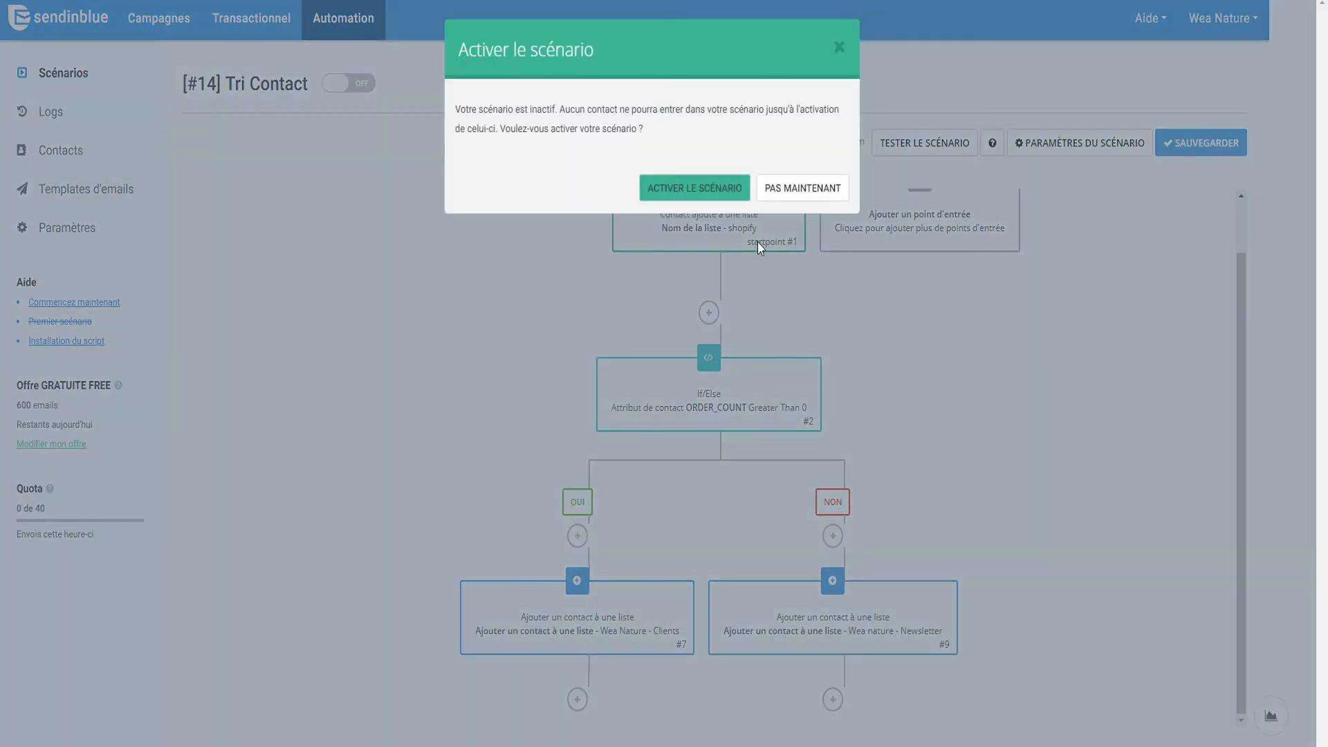
pyautogui.click(659, 188)
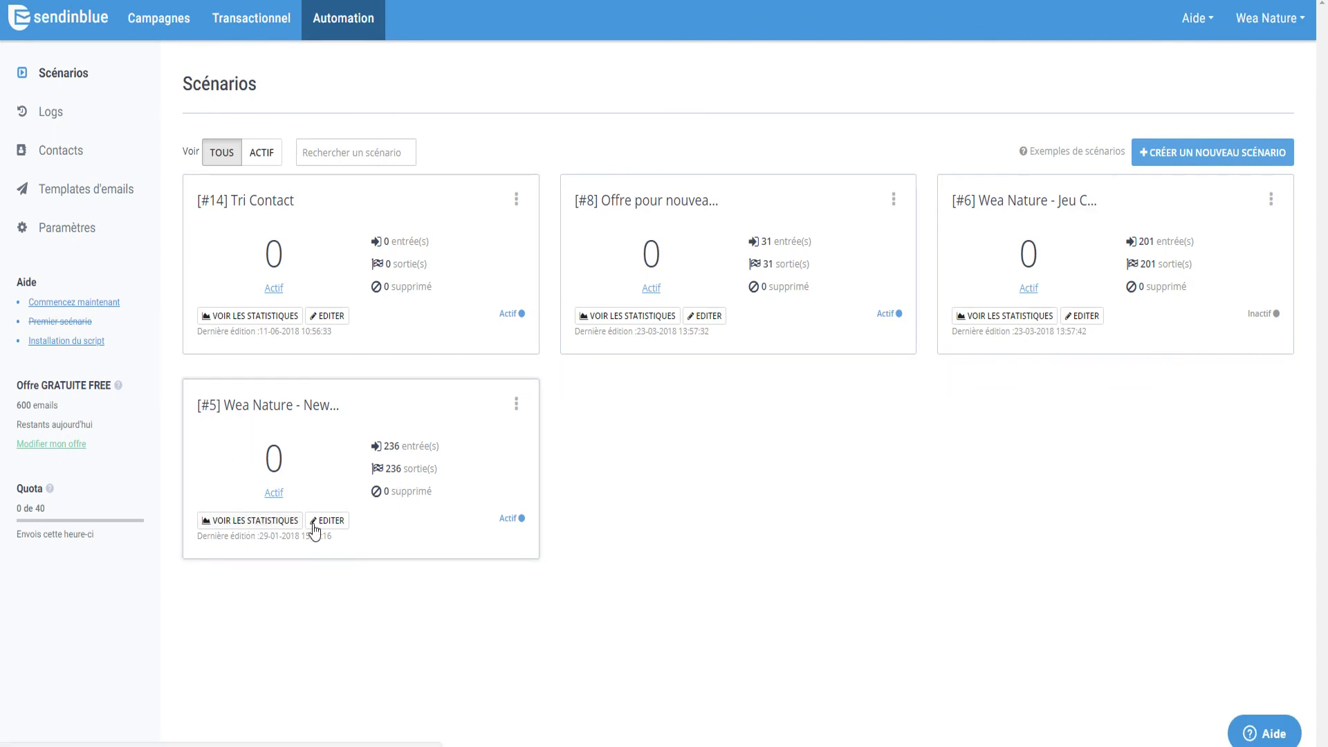
# - Bring up the Wea Nature - Newsletter scenario and examine its entry point and email action
pyautogui.click(330, 523)
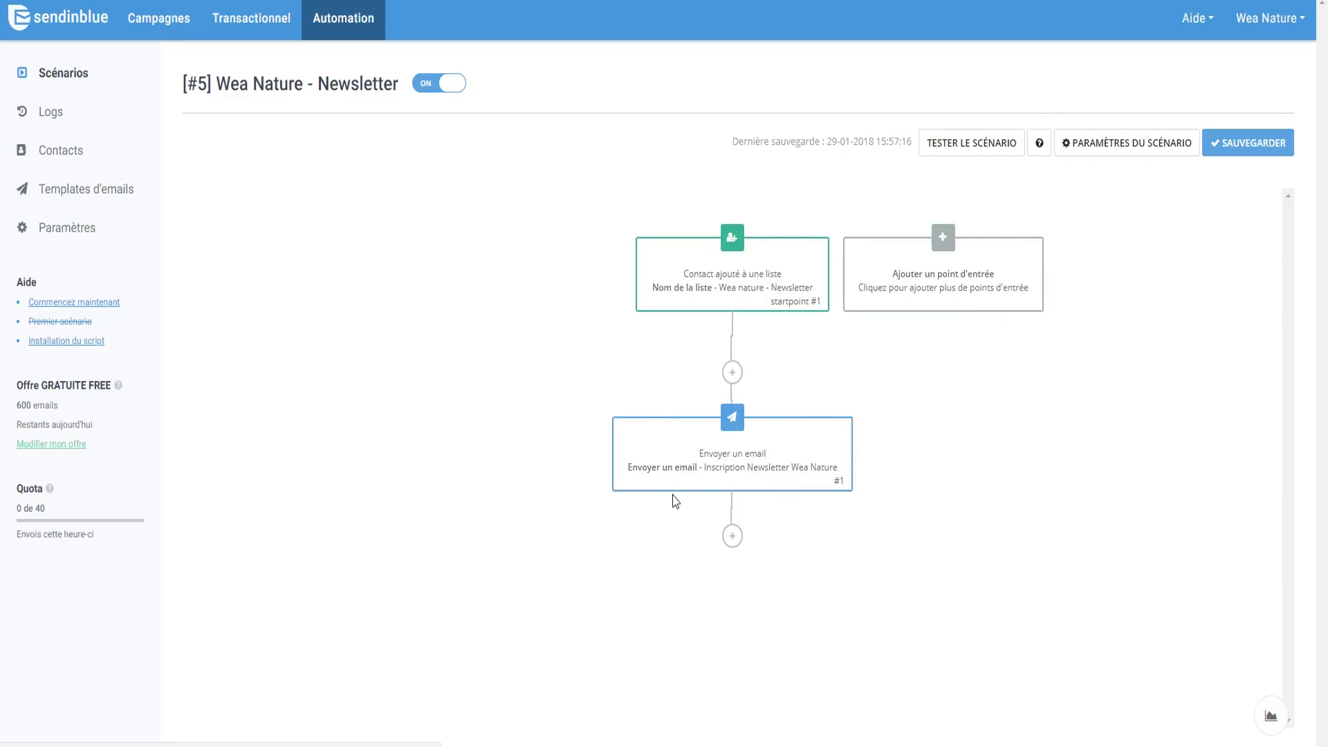
pyautogui.moveTo(730, 286)
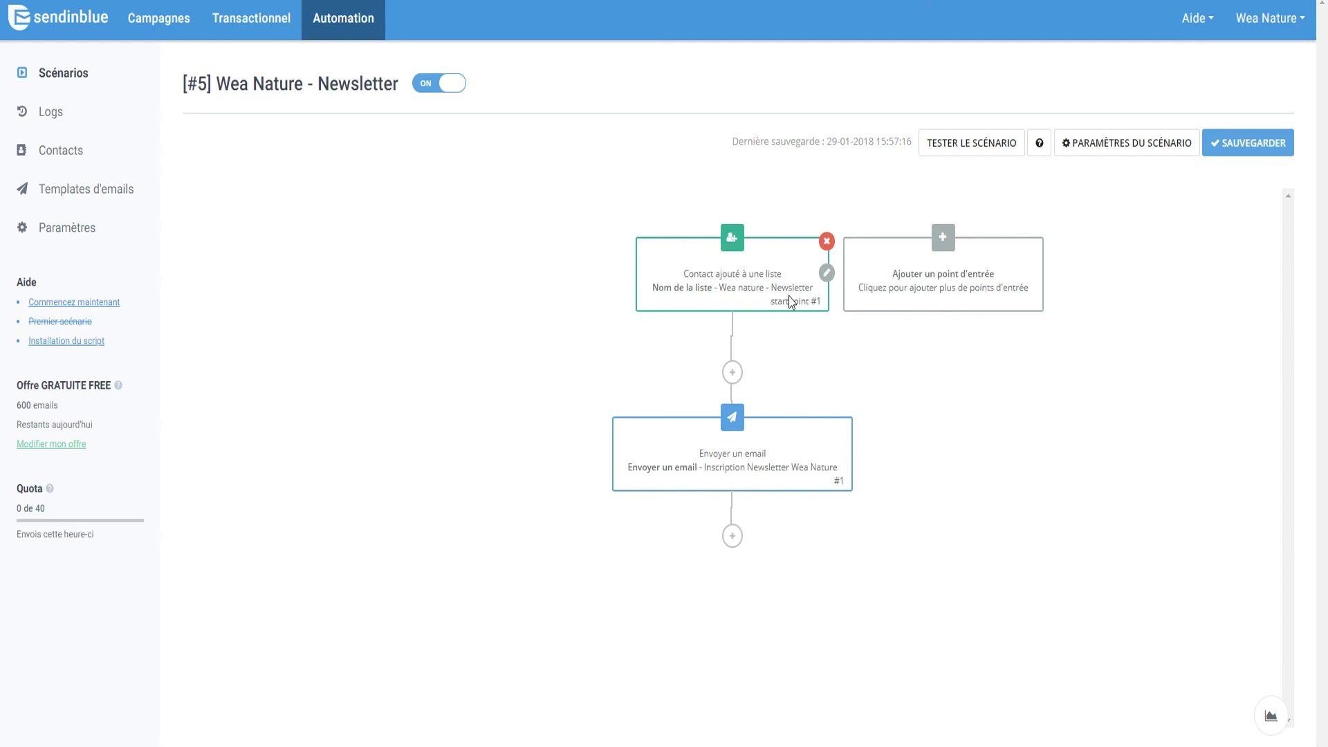
pyautogui.moveTo(737, 480)
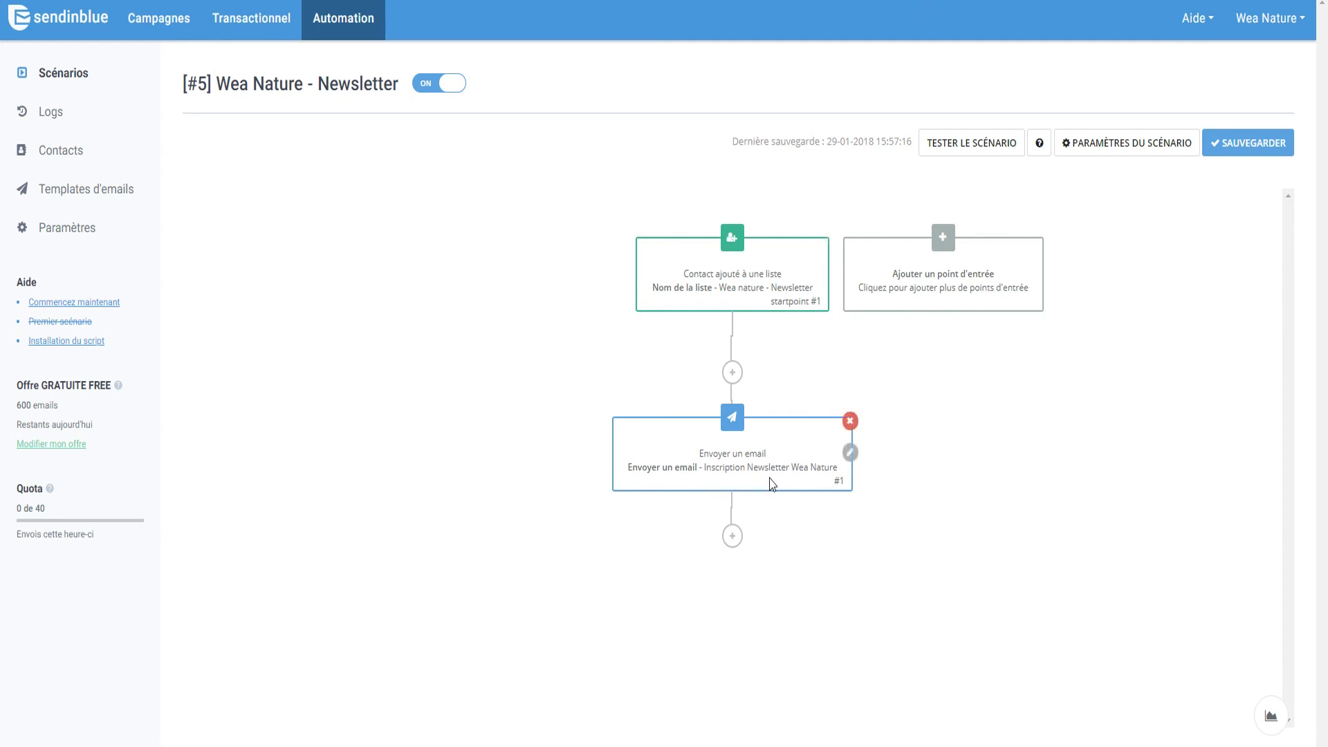